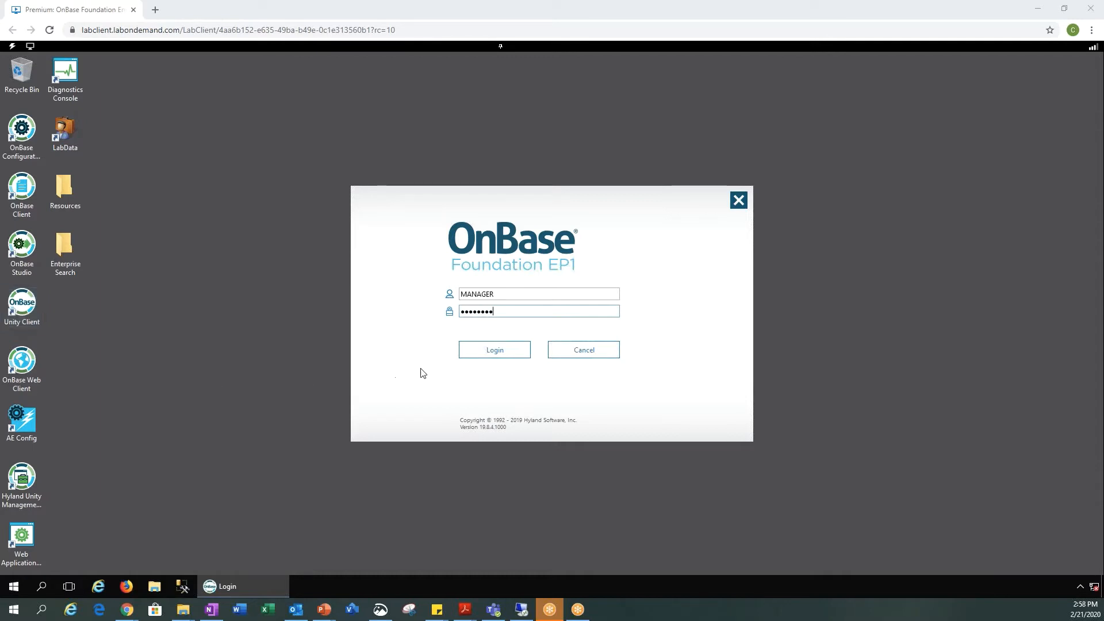
# Step: Log on to OnBase with the user name and password already entered
pyautogui.click(494, 351)
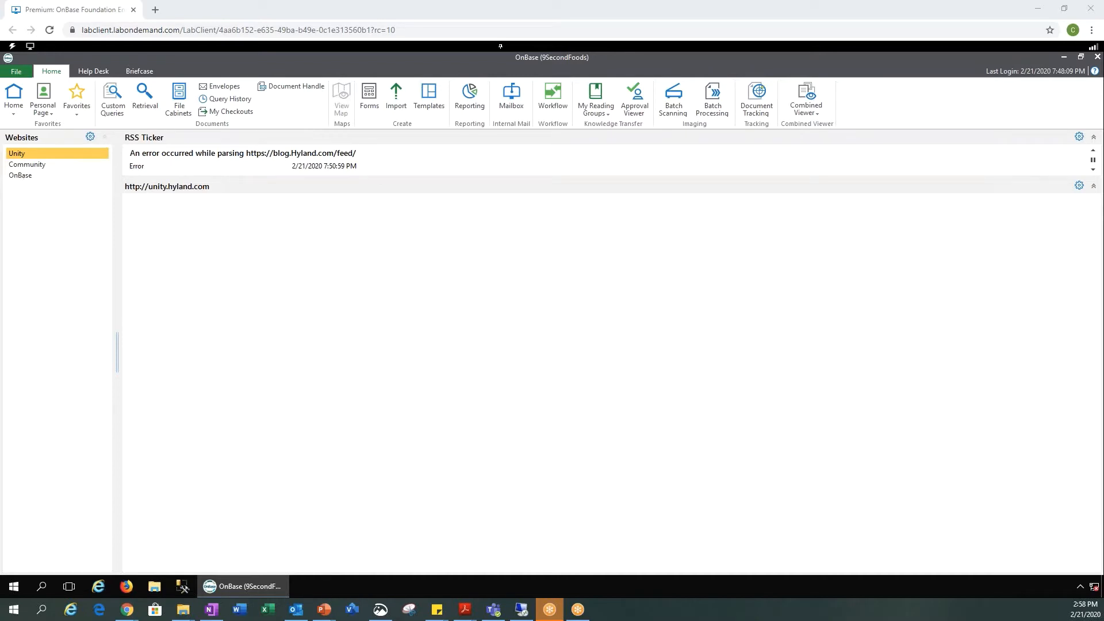
# Step: Open the Request for Materials form from the Human Resources forms list
pyautogui.click(376, 105)
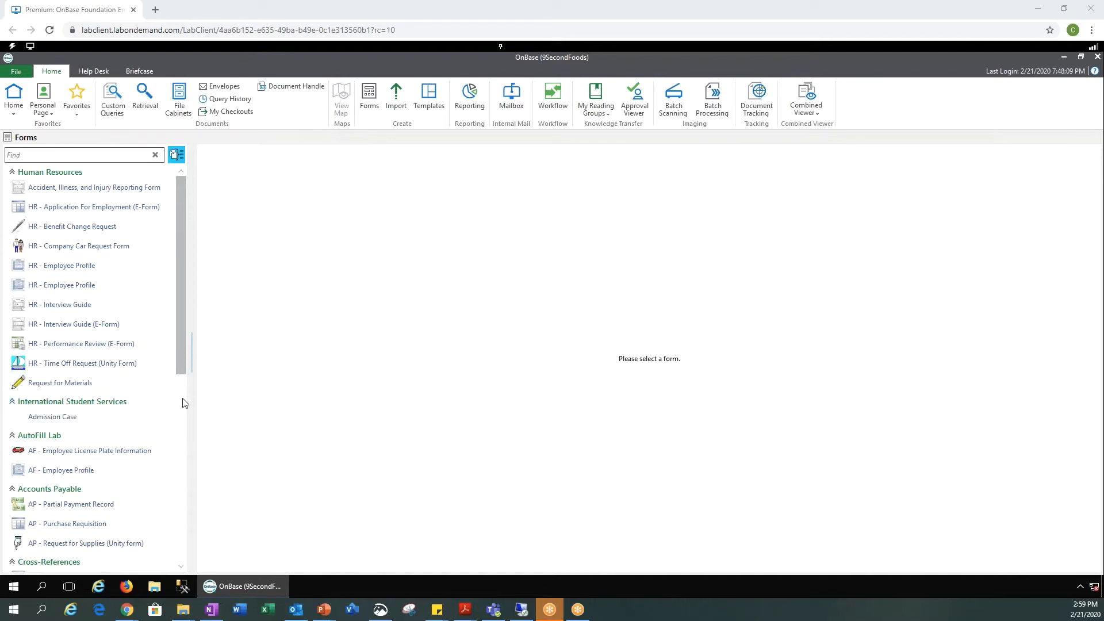
pyautogui.click(80, 388)
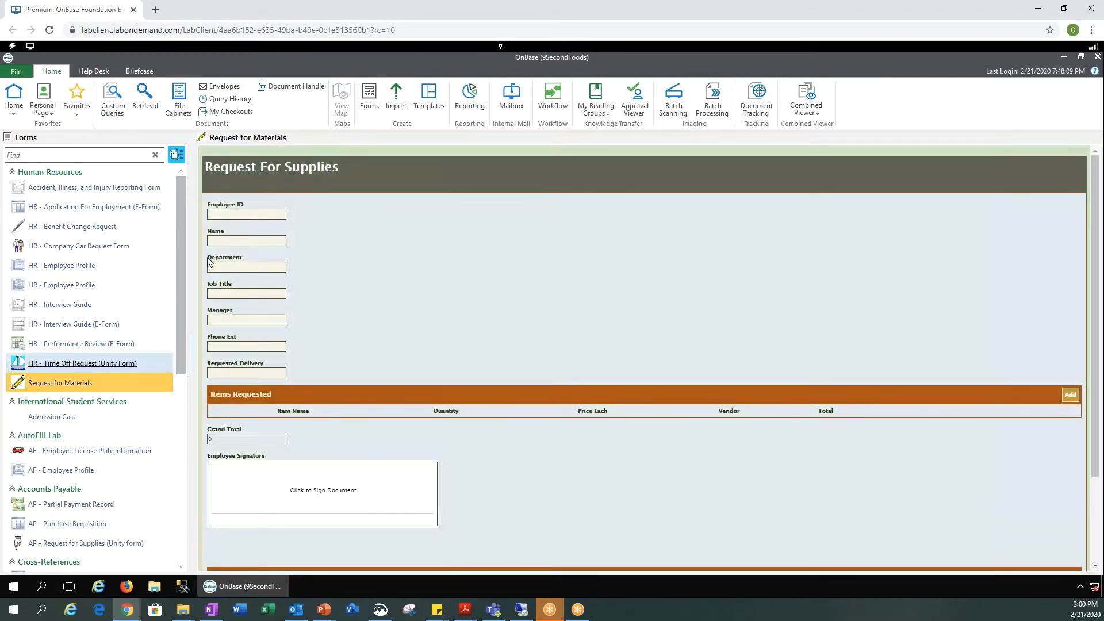
# Step: Enter the employee ID, the employee's name, Department HR and Job Title DIRECTOR
pyautogui.click(238, 215)
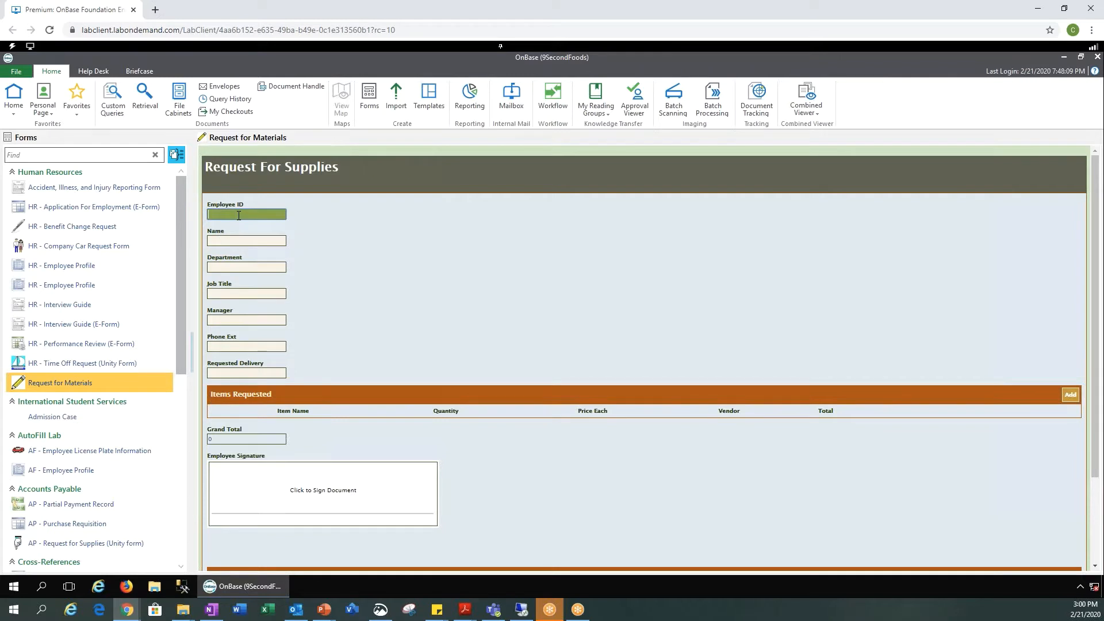
pyautogui.write('1234')
pyautogui.press('Tab')
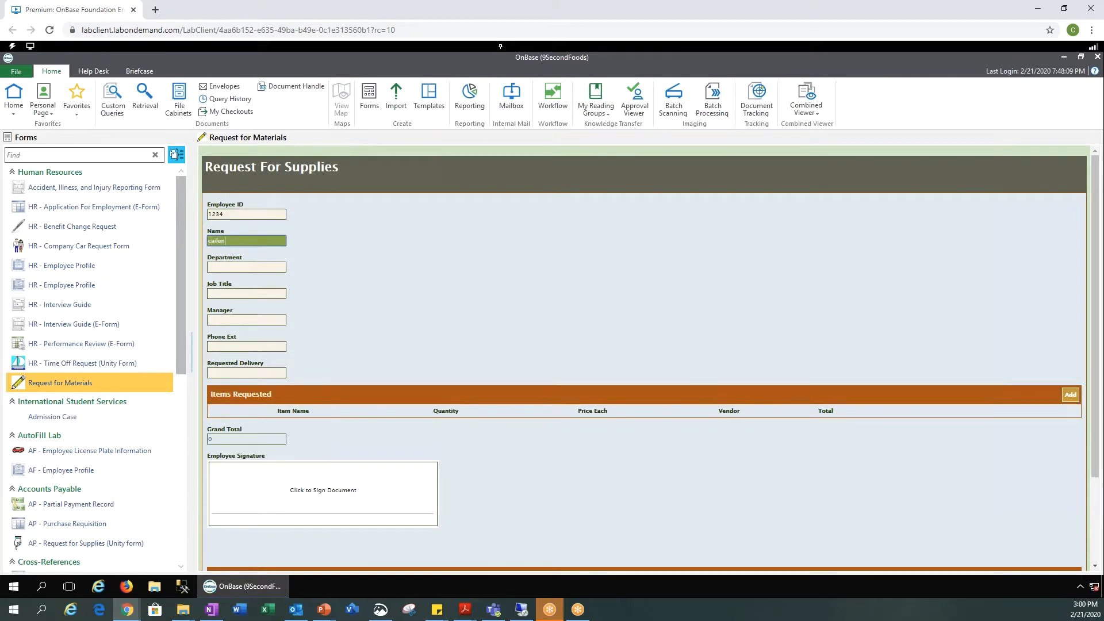
pyautogui.press('Tab')
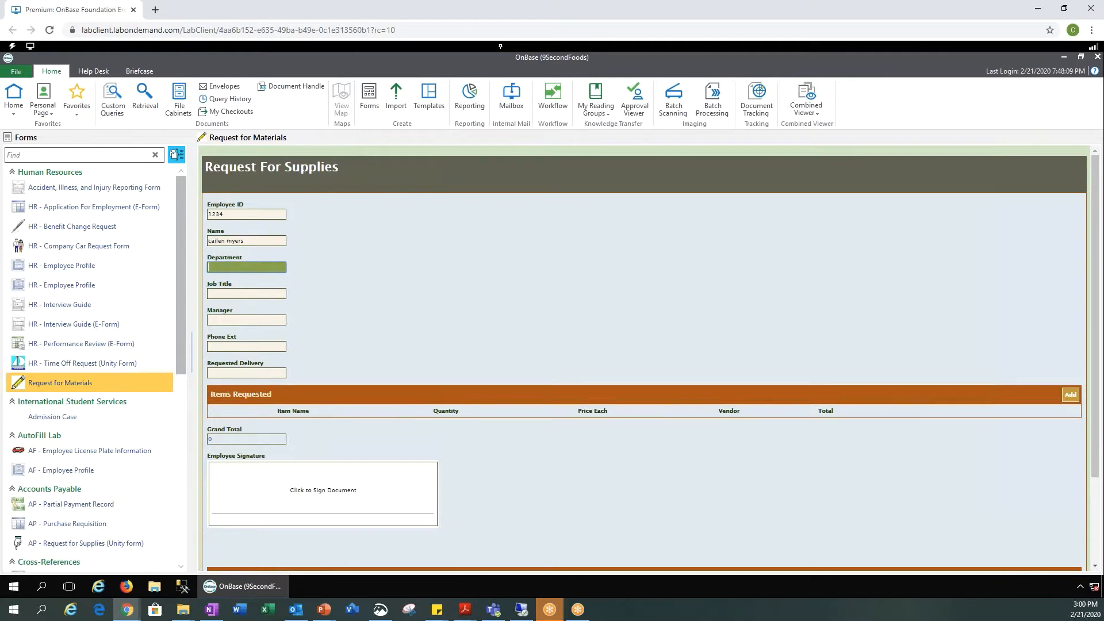
pyautogui.write('HR')
pyautogui.press('Tab')
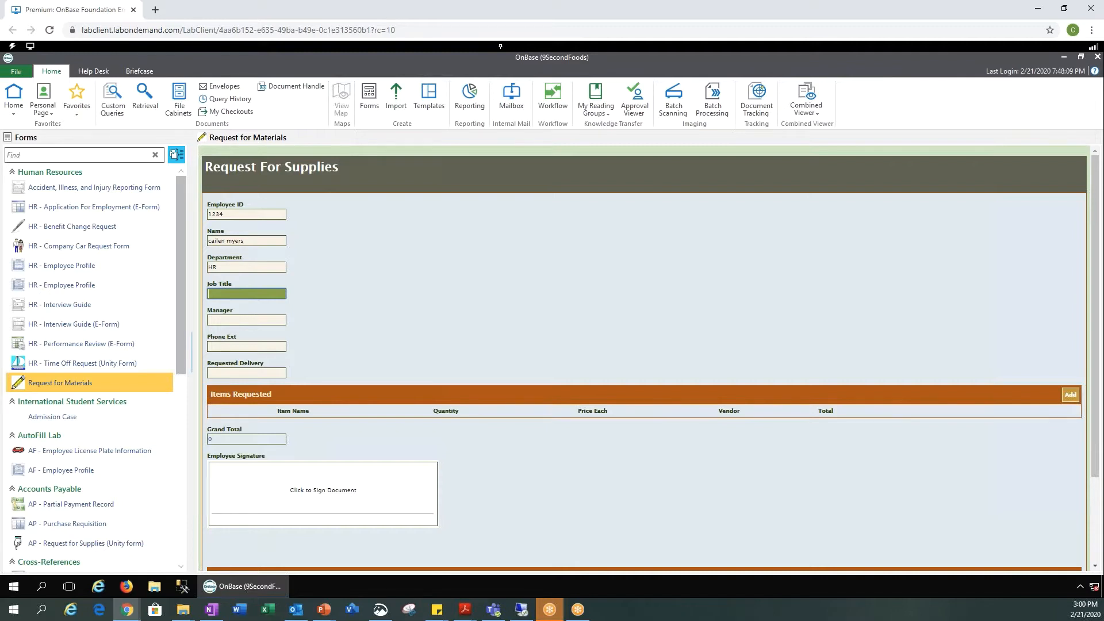
pyautogui.write('DIRECTOR')
# Step: Fill the phone extension, set Requested Delivery to 2/20/2020, and add an item row
pyautogui.press('Tab')
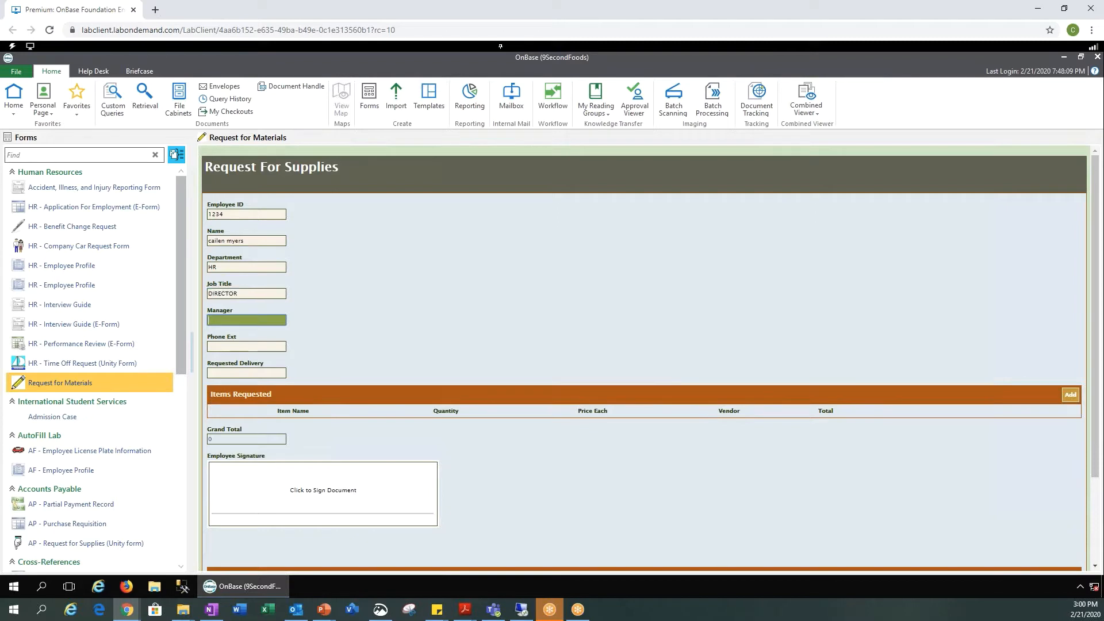
pyautogui.press('Tab')
pyautogui.write('1')
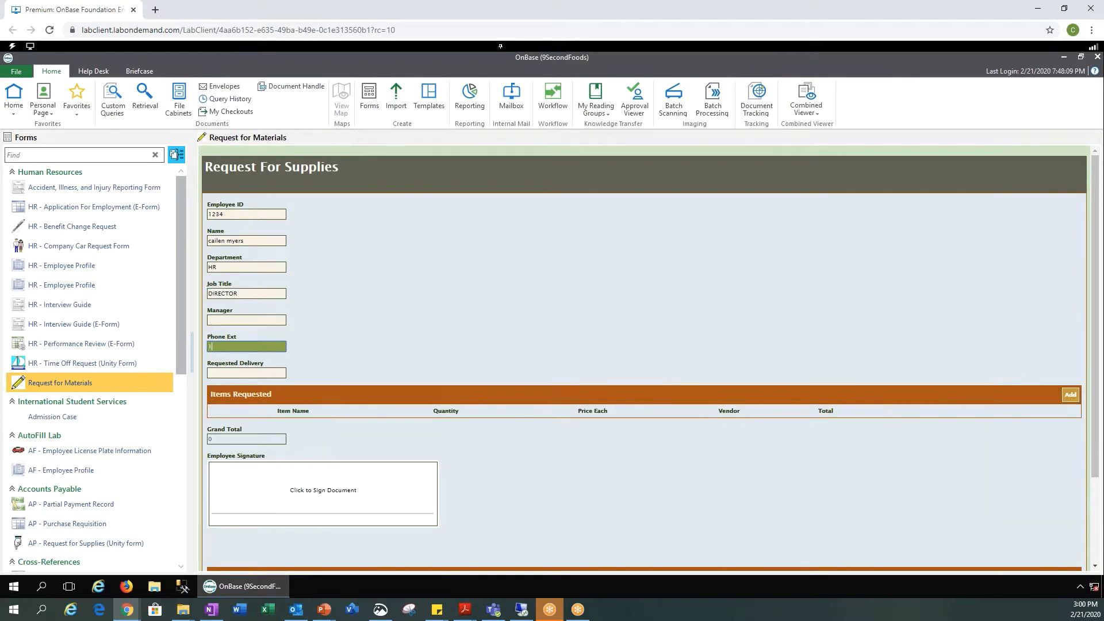
pyautogui.write('2345')
pyautogui.press('Tab')
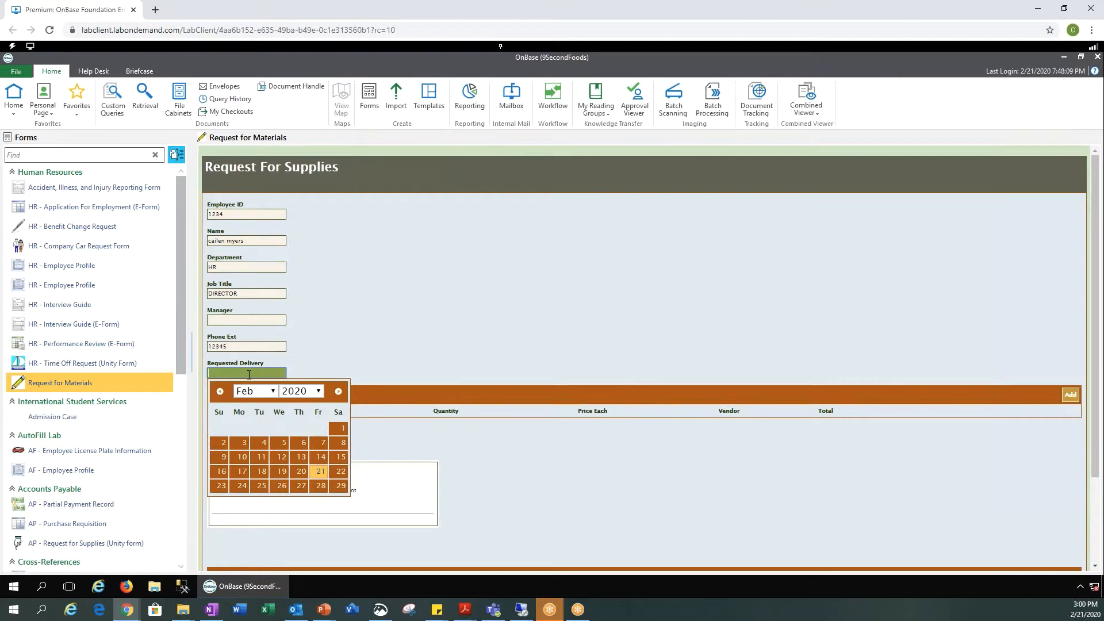
pyautogui.click(299, 473)
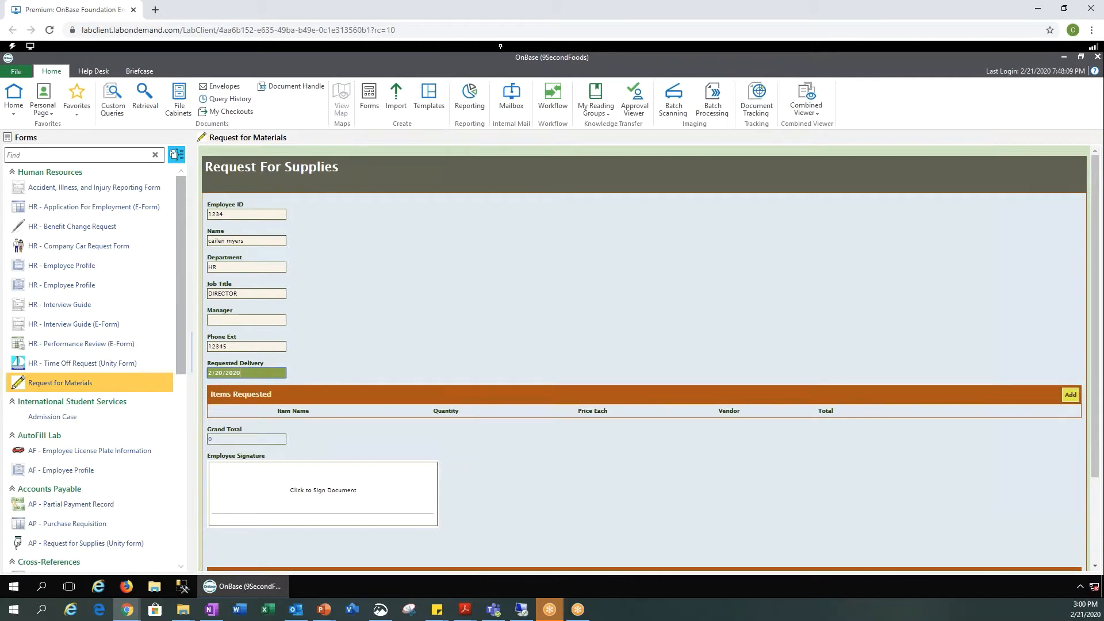
pyautogui.click(1070, 395)
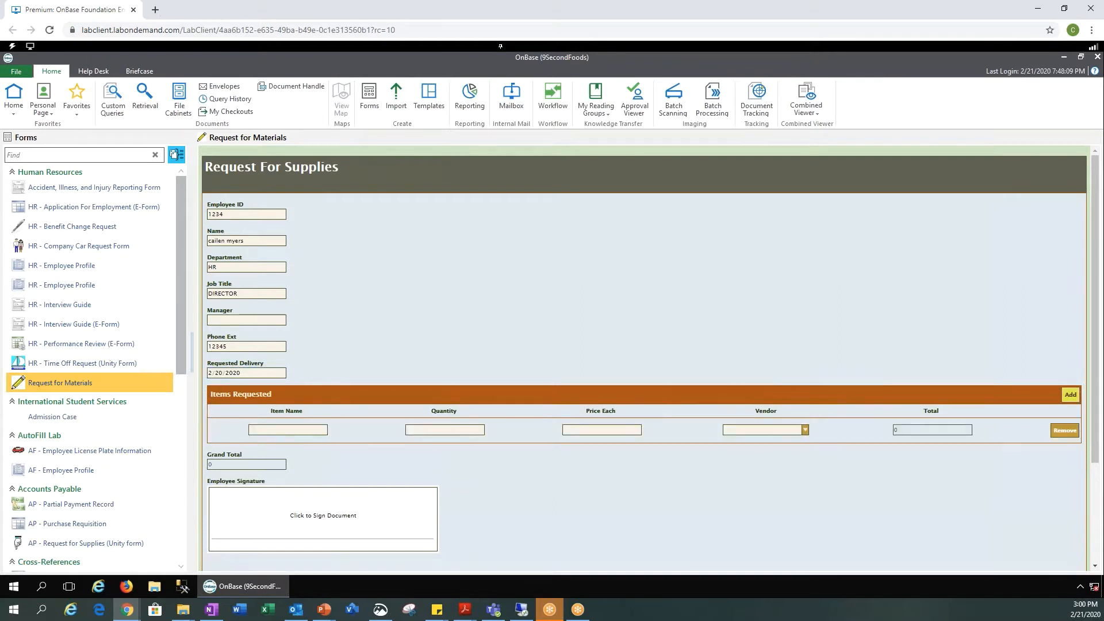
# Step: Enter the first item: CHALKBOARD, quantity 1, price 20.00, vendor Office Supply Warehouse
pyautogui.click(309, 431)
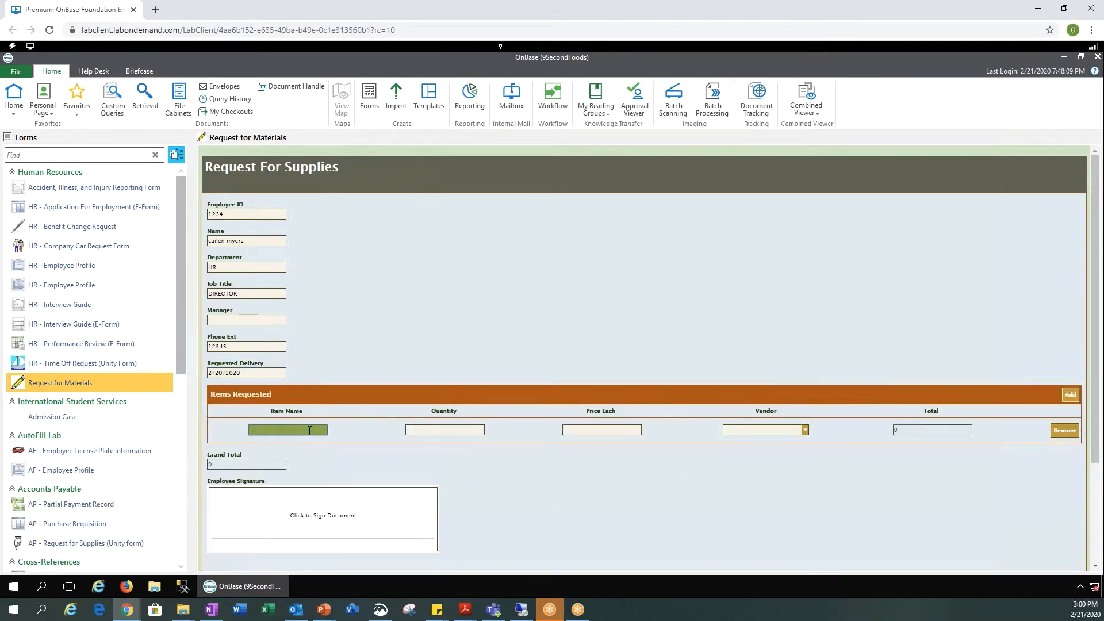
pyautogui.write('CHALKL')
pyautogui.press('BackSpace')
pyautogui.write('BOARD')
pyautogui.press('Tab')
pyautogui.write('1')
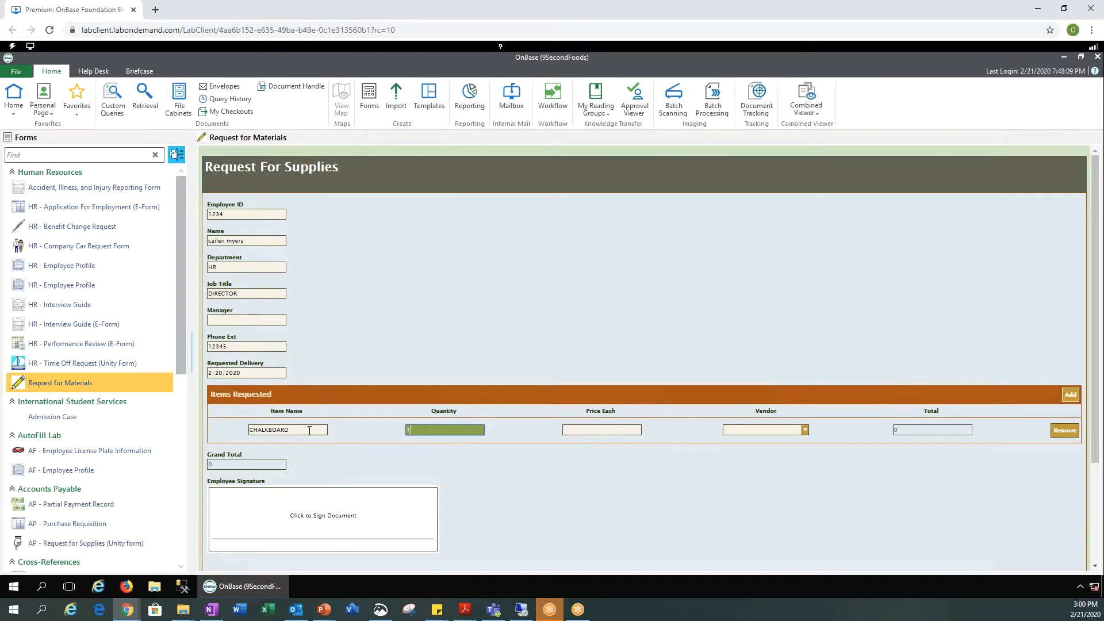
pyautogui.press('Tab')
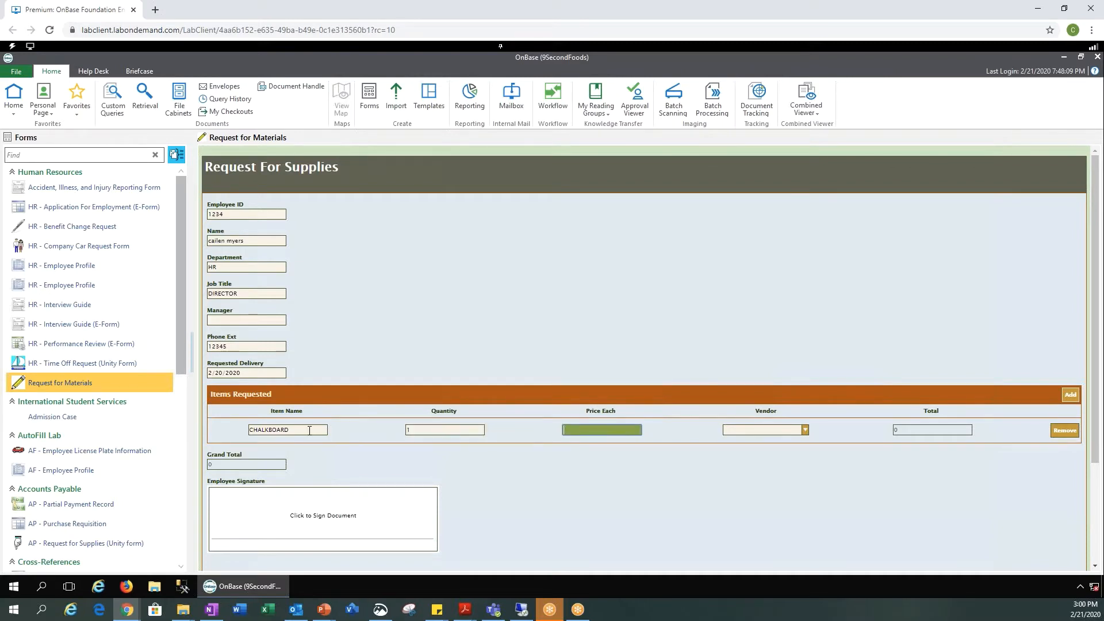
pyautogui.write('20.00')
pyautogui.click(804, 430)
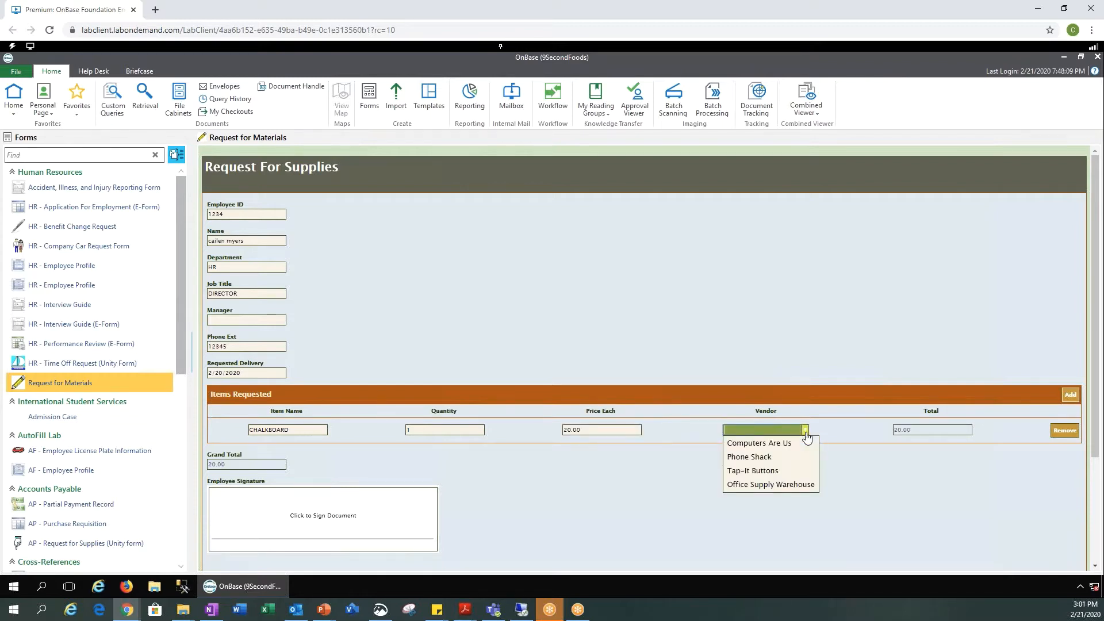
pyautogui.click(789, 484)
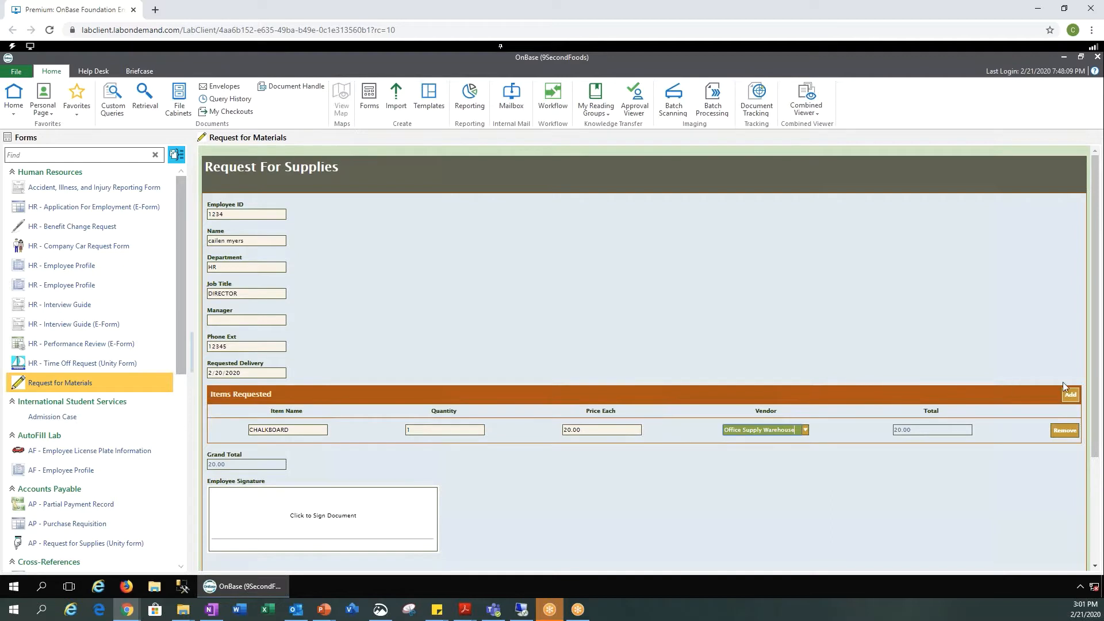
# Step: Add a second item line: CHALK, quantity 5, price 2.00, from Office Supply Warehouse
pyautogui.click(1070, 395)
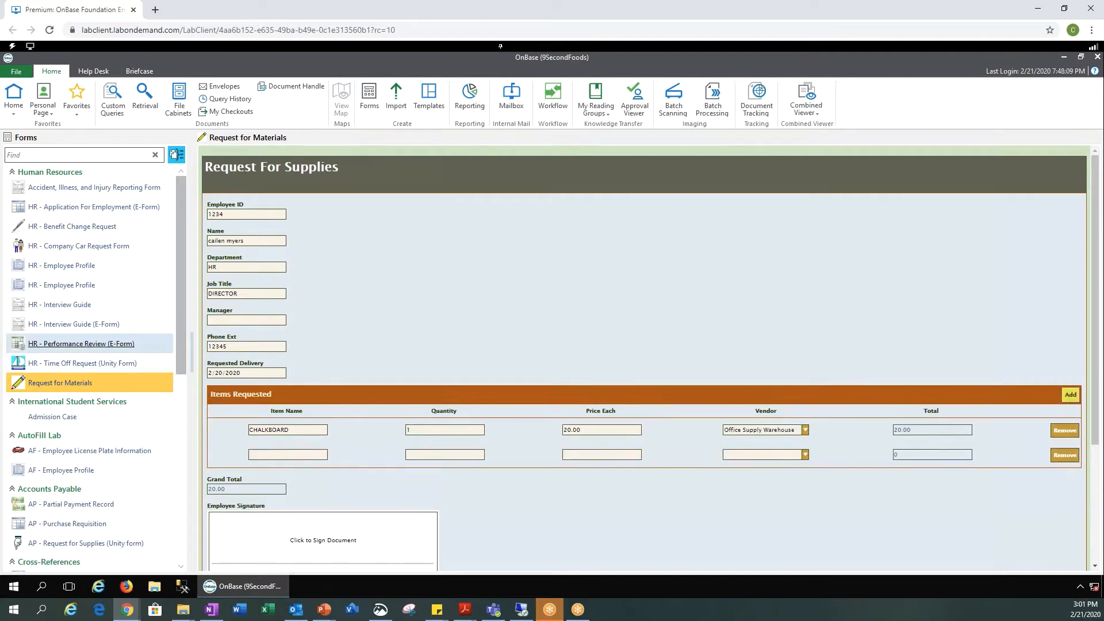
pyautogui.click(303, 457)
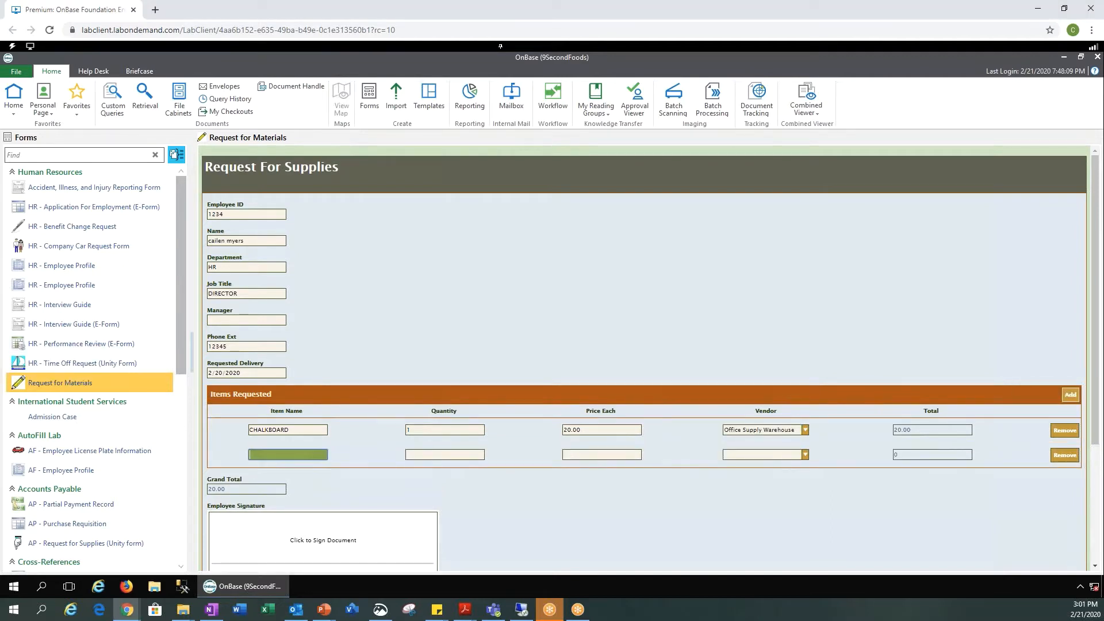
pyautogui.write('CHALK')
pyautogui.press('Tab')
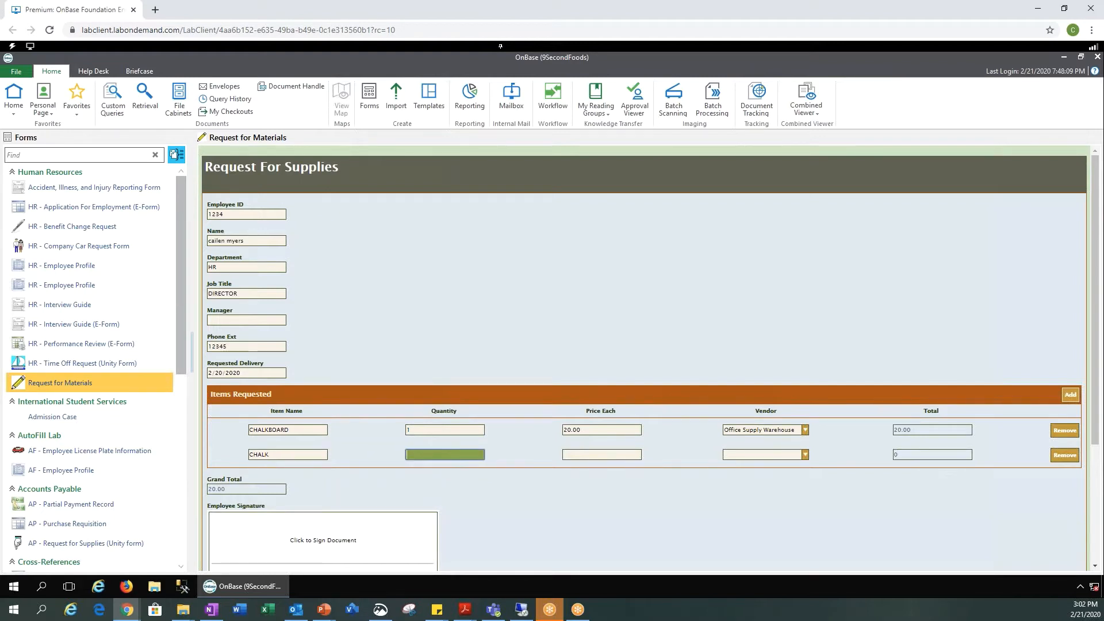
pyautogui.write('5')
pyautogui.press('Tab')
pyautogui.write('2')
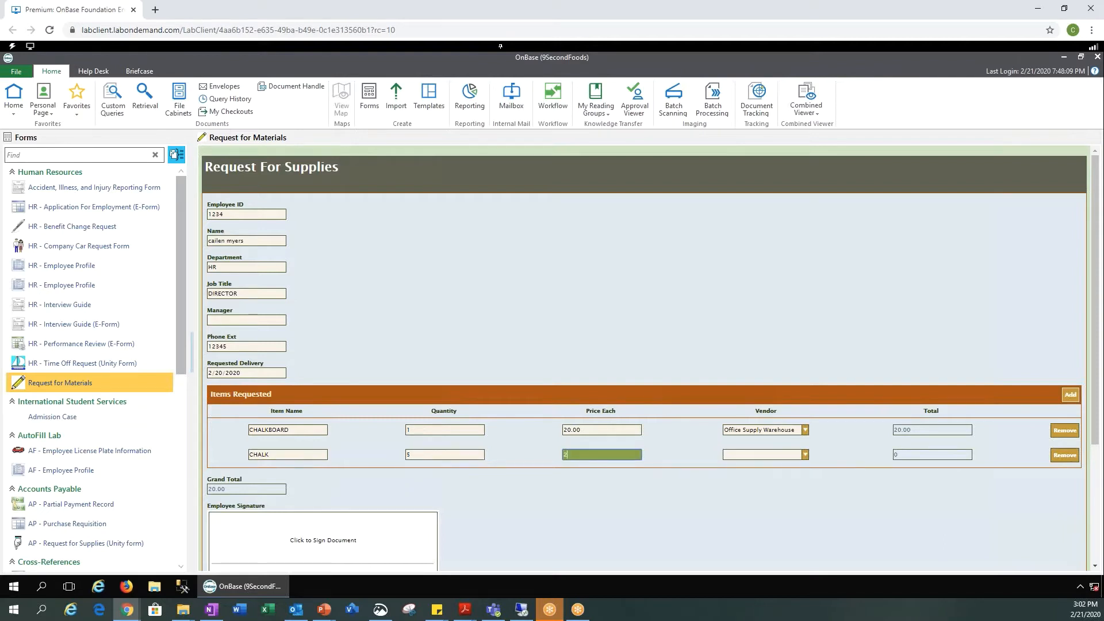
pyautogui.write('.00')
pyautogui.press('Tab')
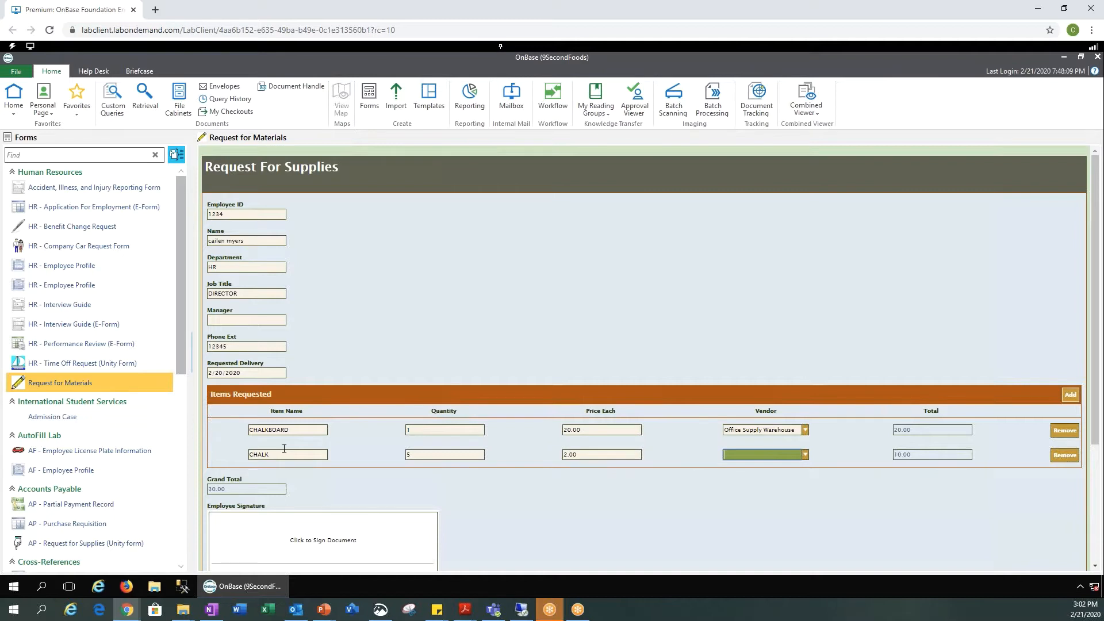
pyautogui.click(806, 455)
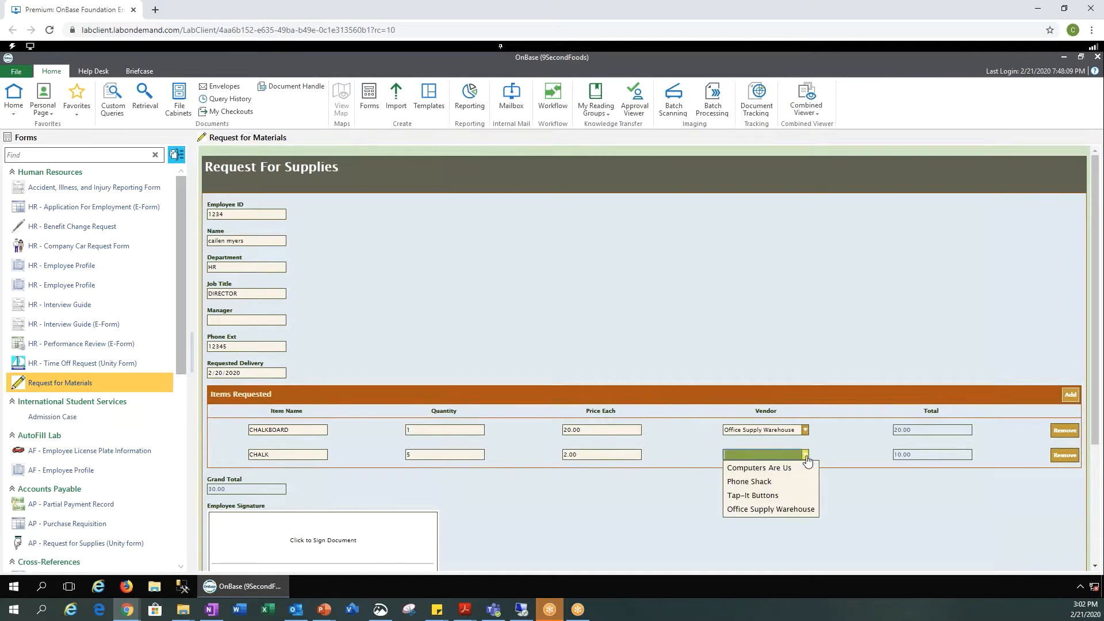
pyautogui.click(760, 509)
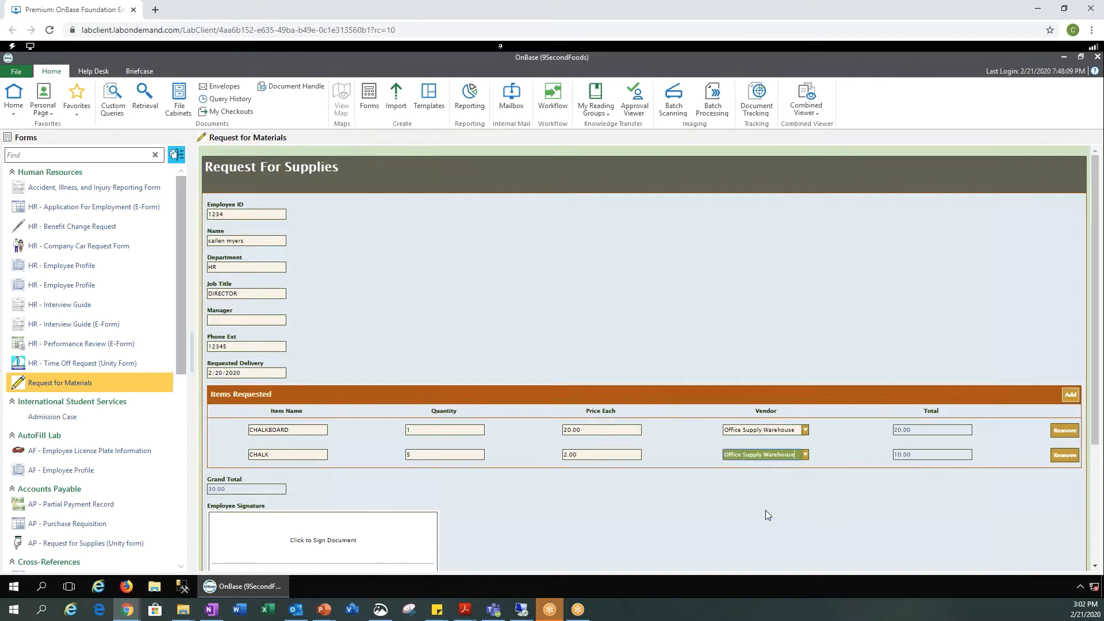
pyautogui.click(915, 455)
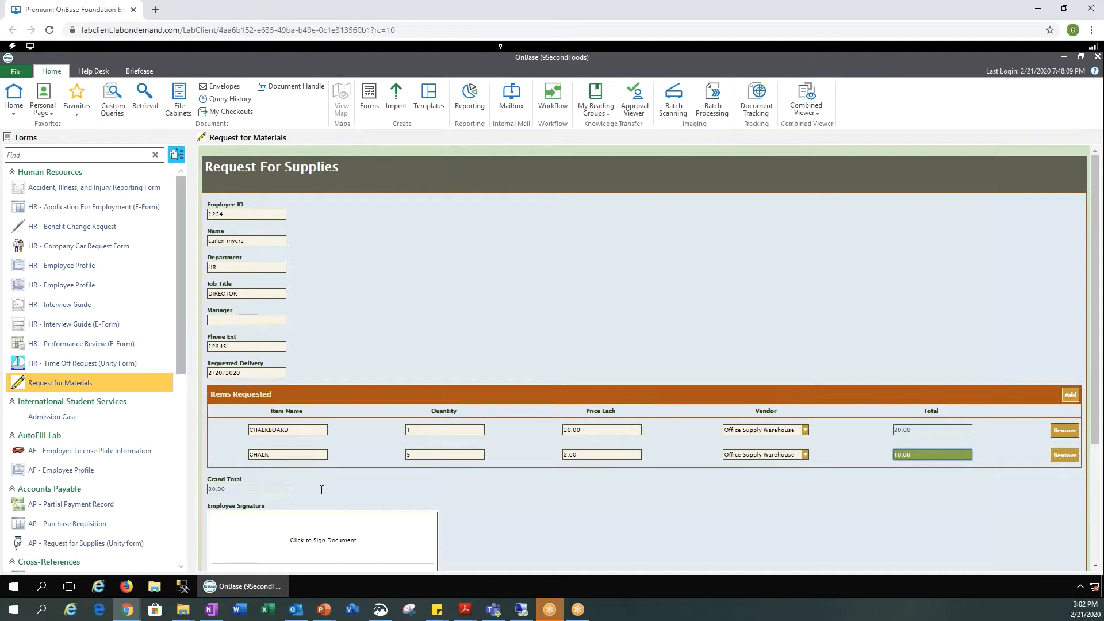
# Step: Draw a handwritten signature for the Employee Signature box and apply it to the form
pyautogui.click(522, 505)
pyautogui.scroll(-1, 531, 510)
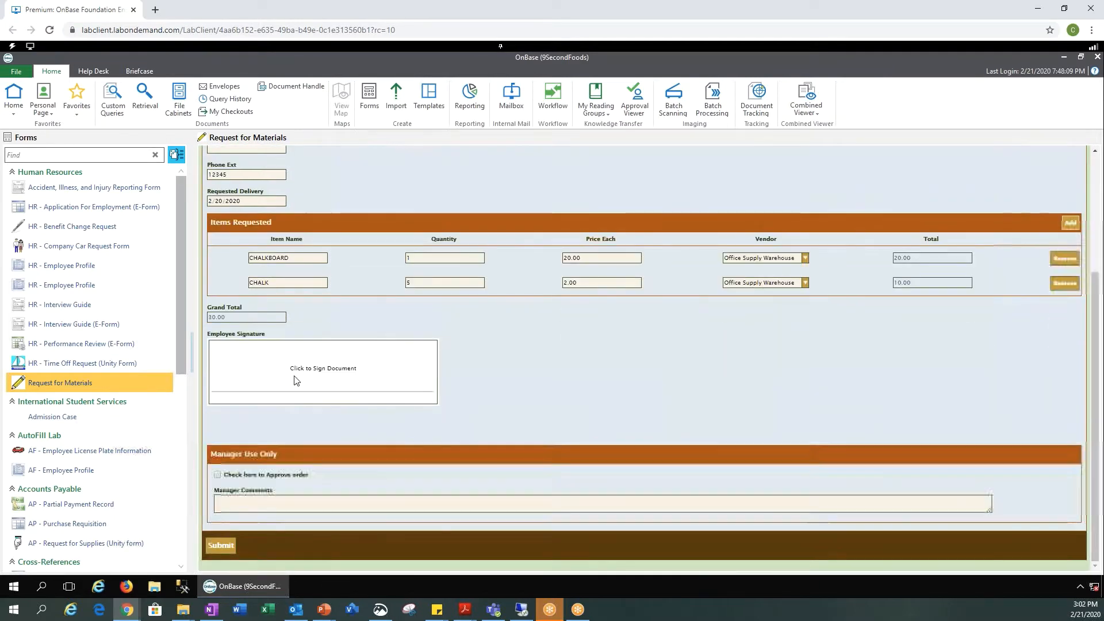
pyautogui.click(406, 369)
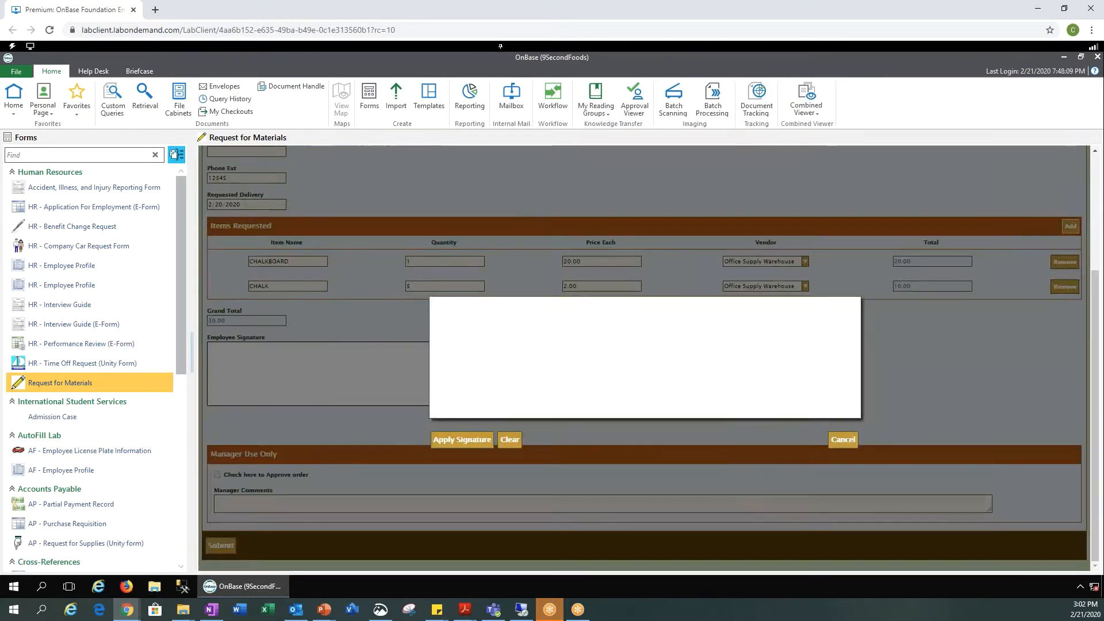
pyautogui.moveTo(483, 338)
pyautogui.mouseDown()
pyautogui.moveTo(460, 367)
pyautogui.moveTo(633, 375)
pyautogui.moveTo(842, 343)
pyautogui.moveTo(857, 355)
pyautogui.mouseUp()
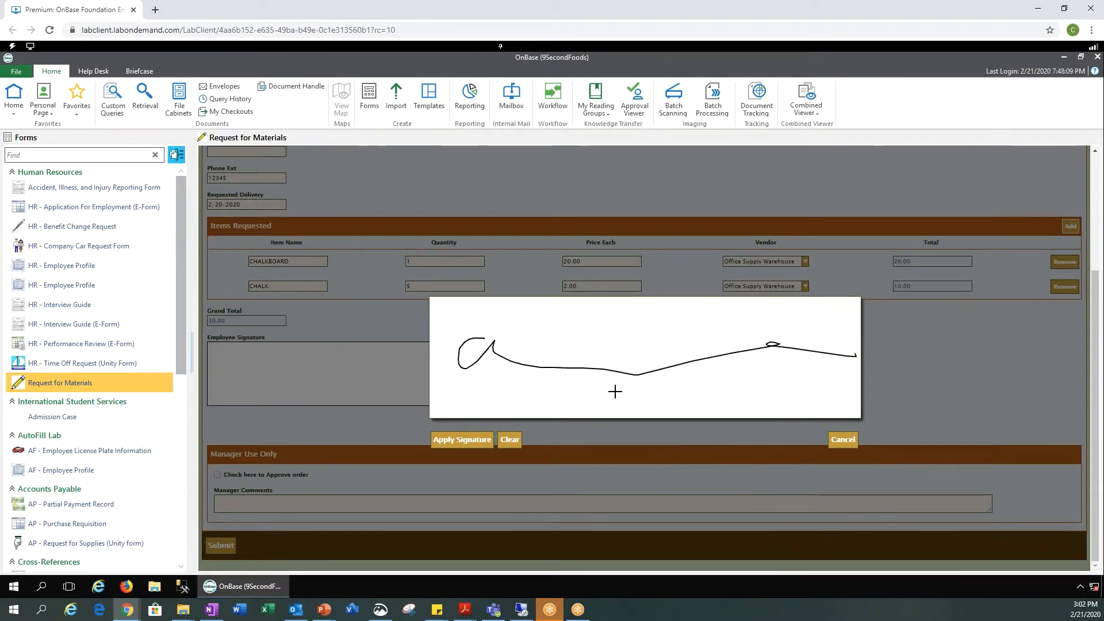
pyautogui.click(475, 447)
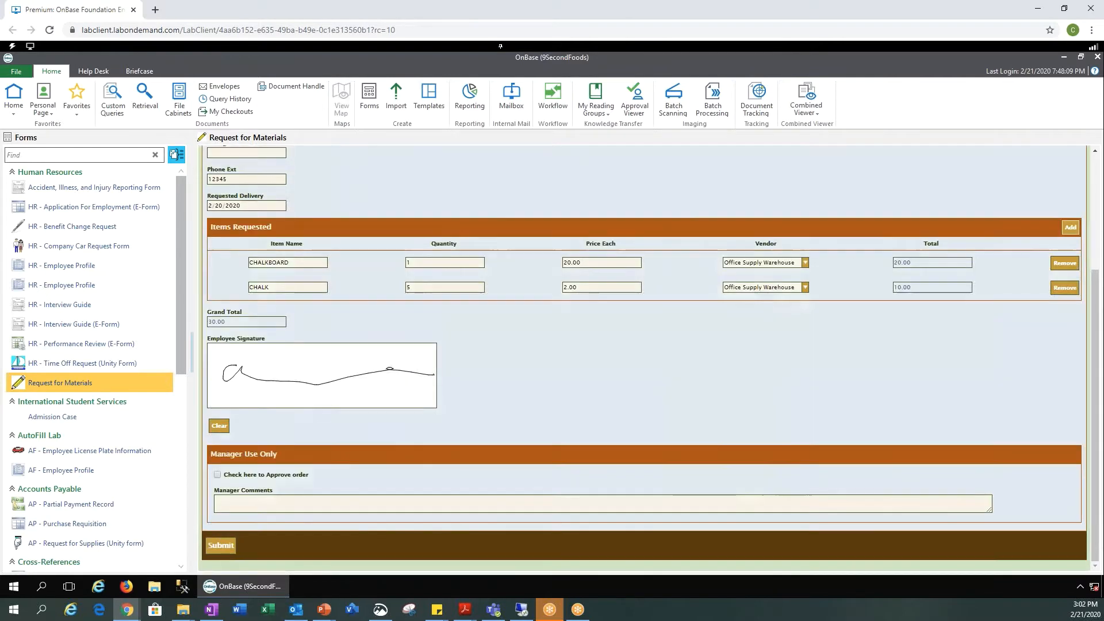
# Step: Submit the supplies request, decline creating a new form, and go to the Import panel
pyautogui.click(223, 546)
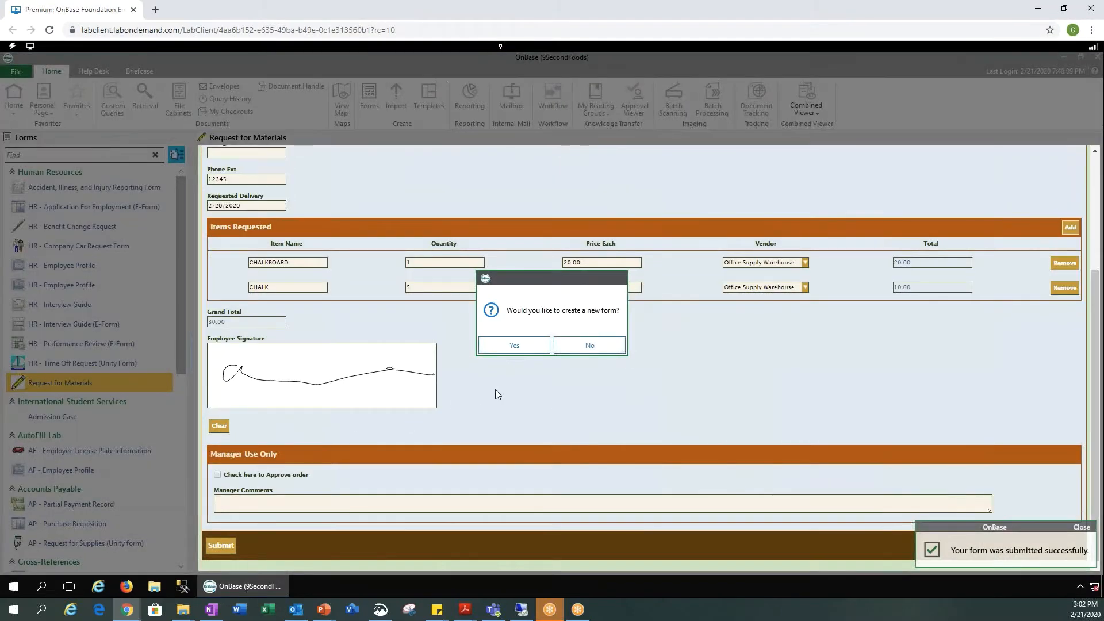
pyautogui.click(592, 348)
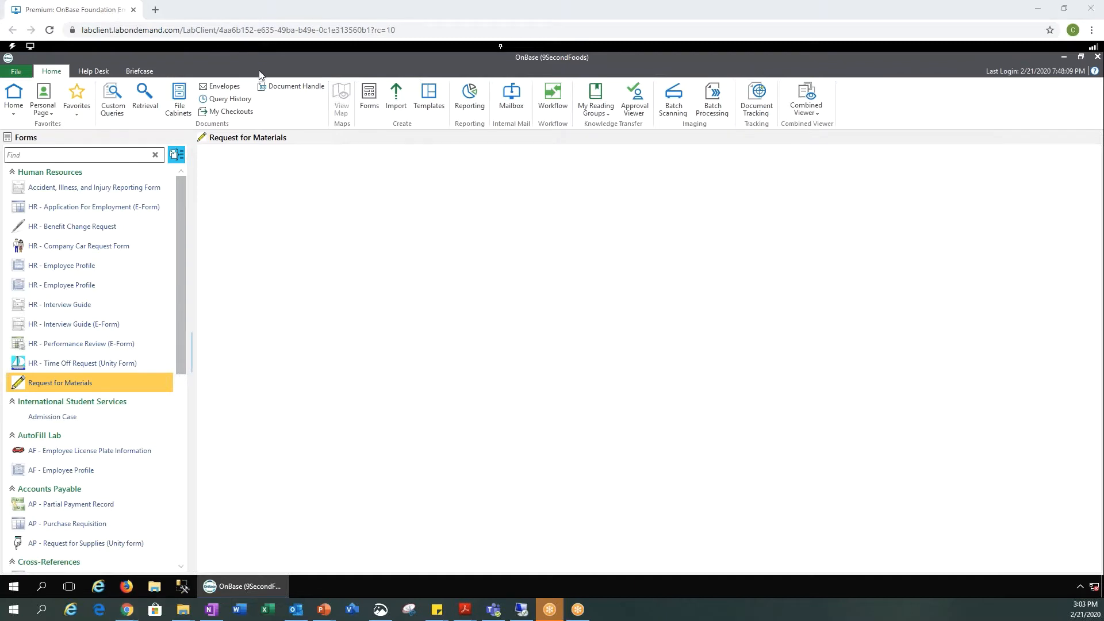
pyautogui.click(400, 111)
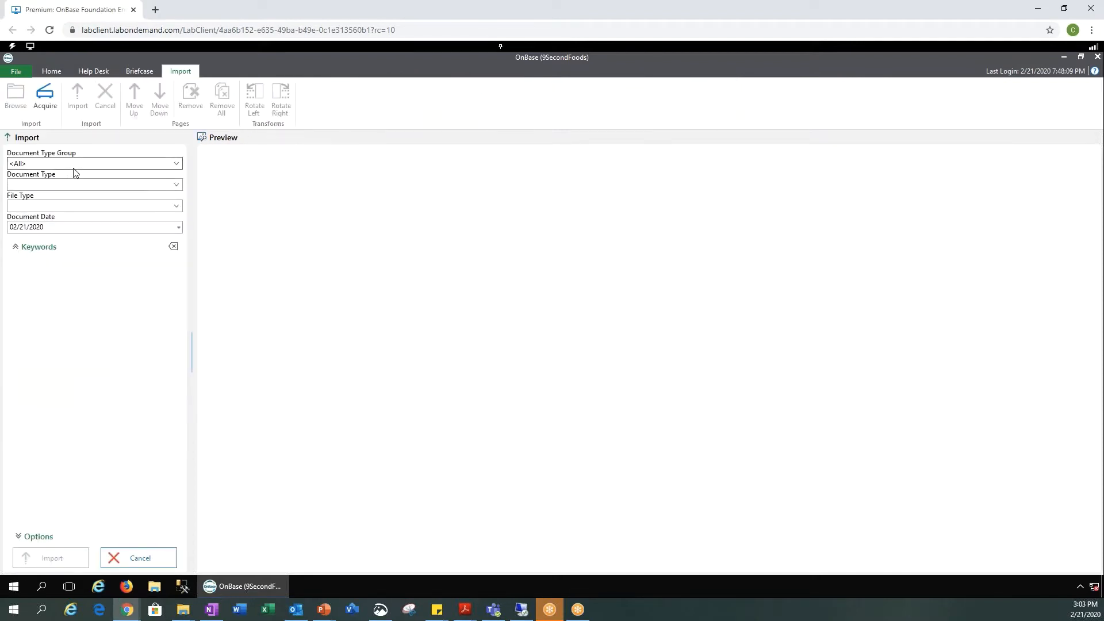
# Step: Set the import's Document Type Group to Accounts Payable and Document Type to AP - Packing Slip
pyautogui.click(179, 164)
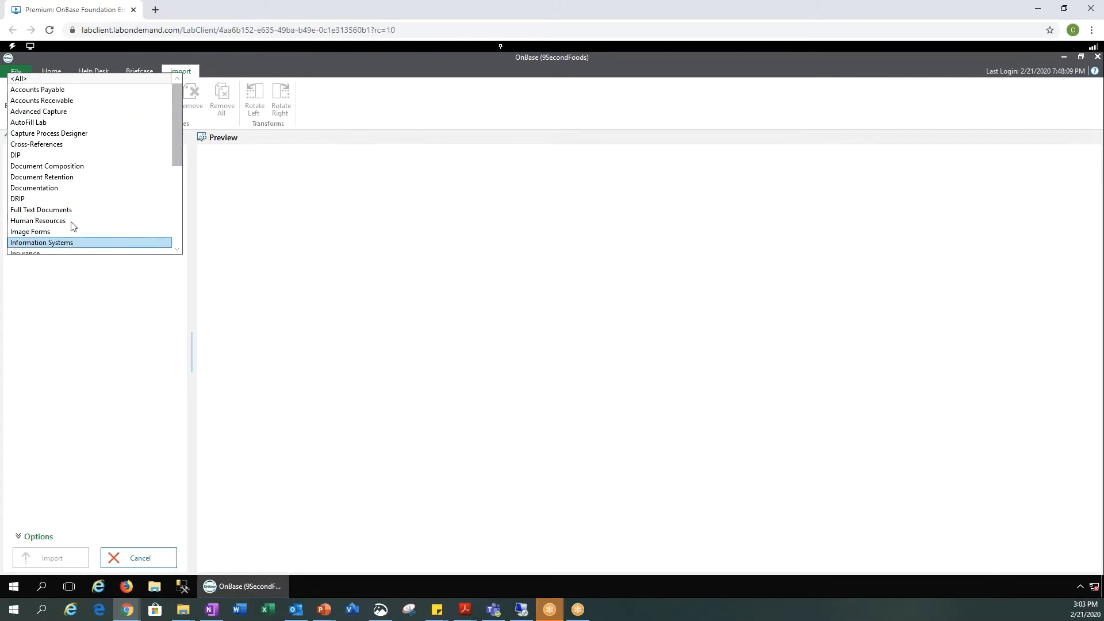
pyautogui.click(76, 91)
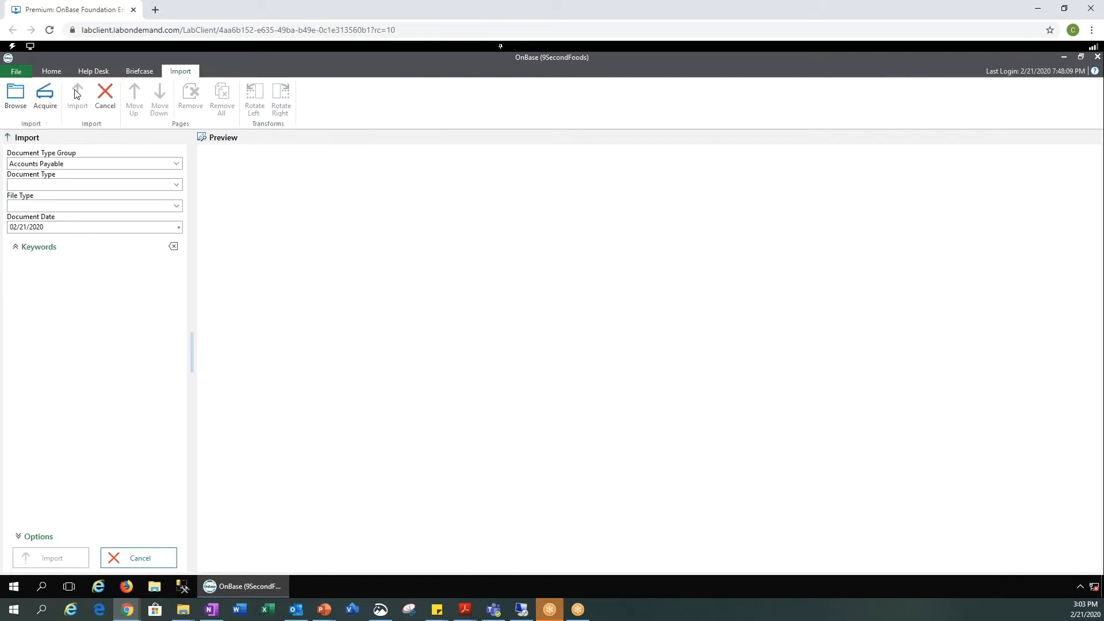
pyautogui.click(176, 185)
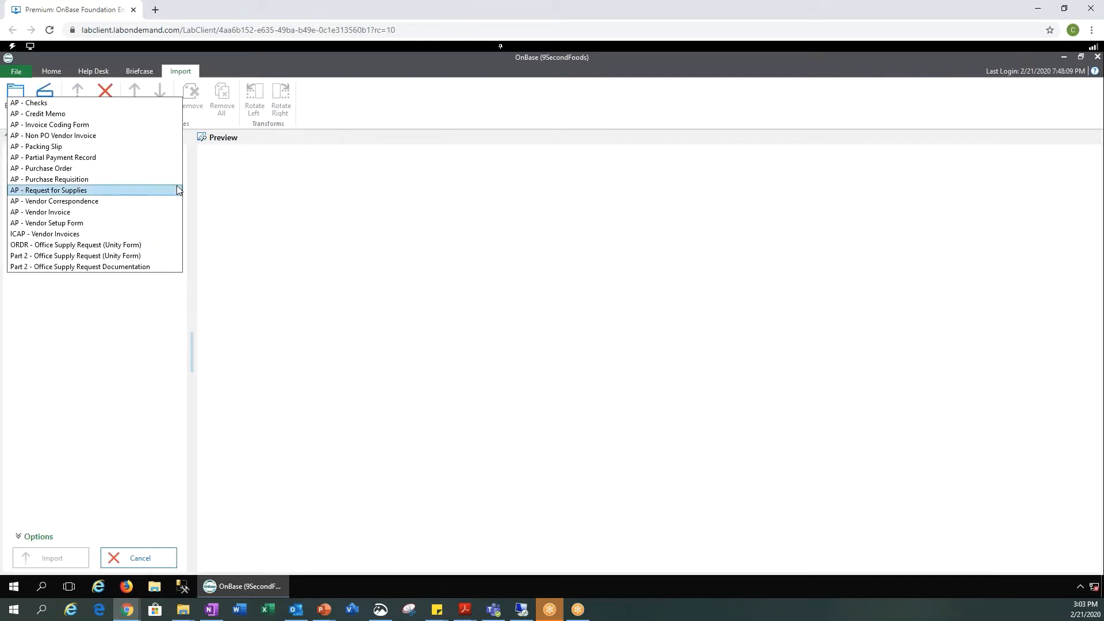
pyautogui.click(66, 146)
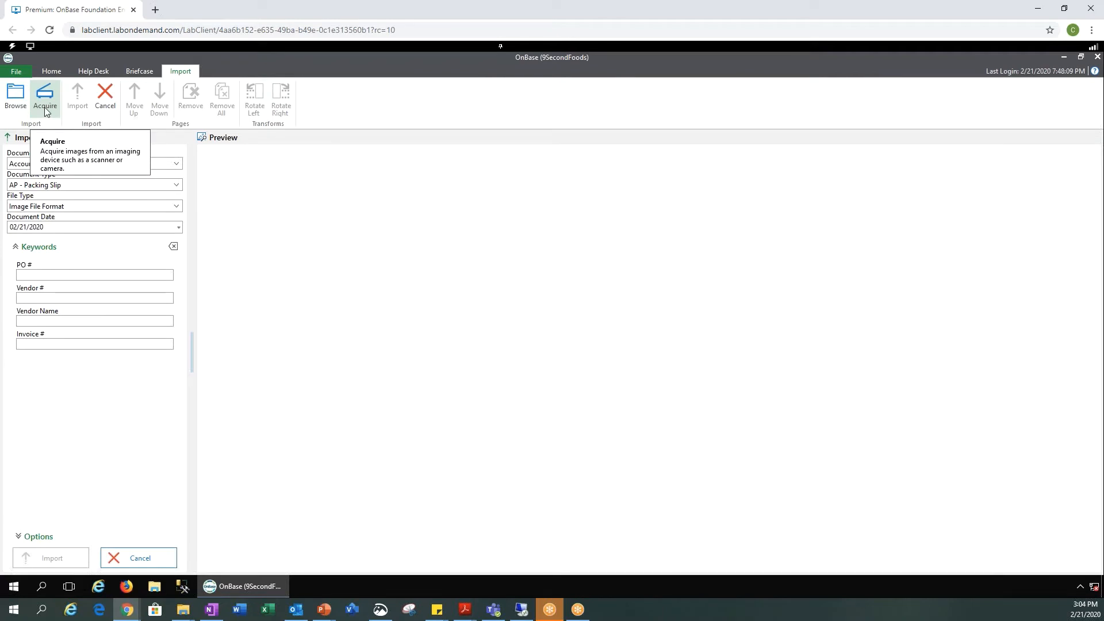
# Step: Load hyland_desktop_wallpaper_1920x1080.jpg into the import preview
pyautogui.click(14, 108)
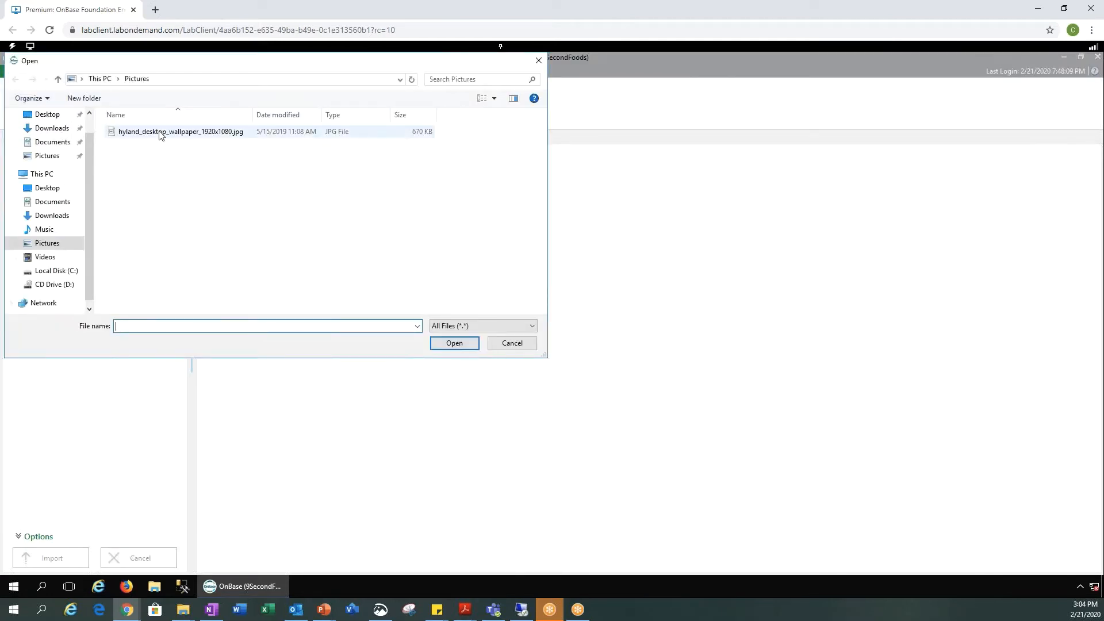
pyautogui.click(161, 133)
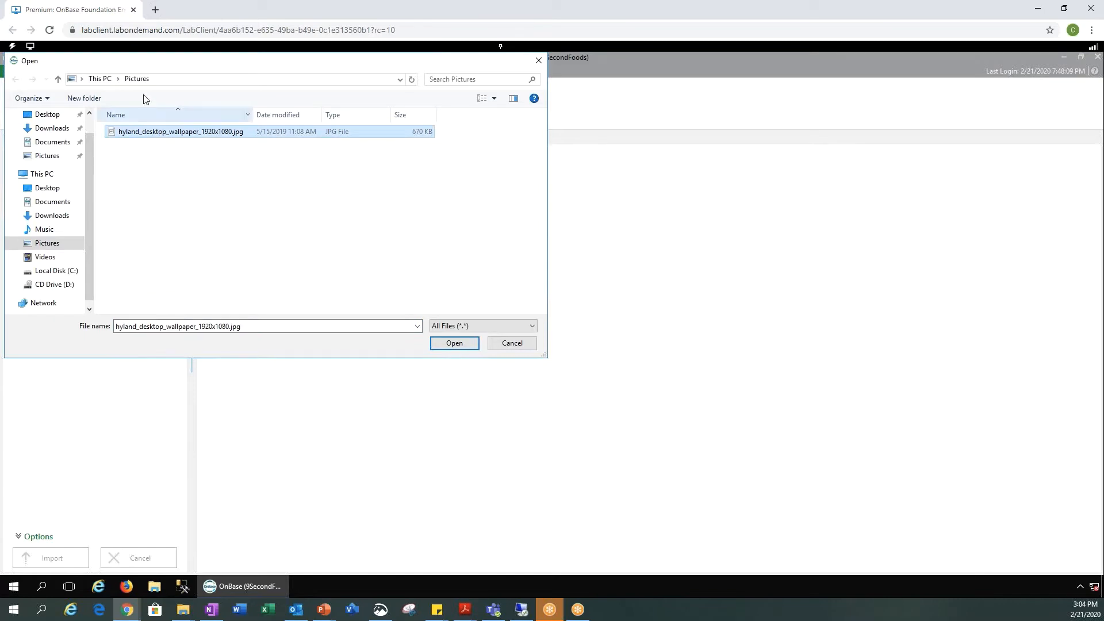
pyautogui.click(454, 343)
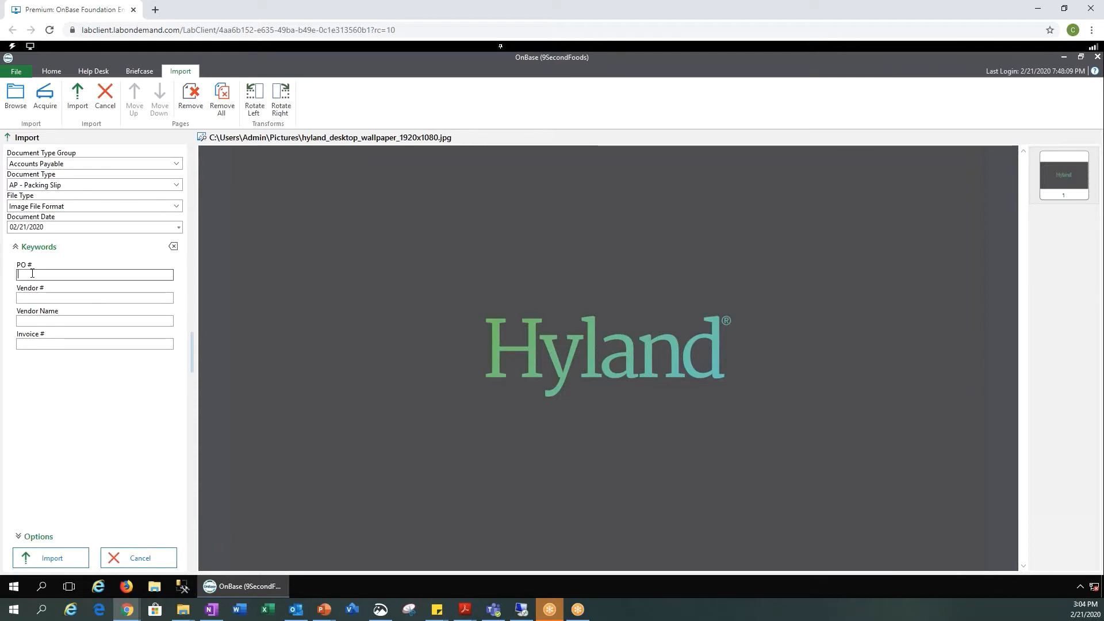
# Step: Fill the PO #, Vendor #, Vendor Name HYLAND and Invoice # keywords, then import the document
pyautogui.write('123')
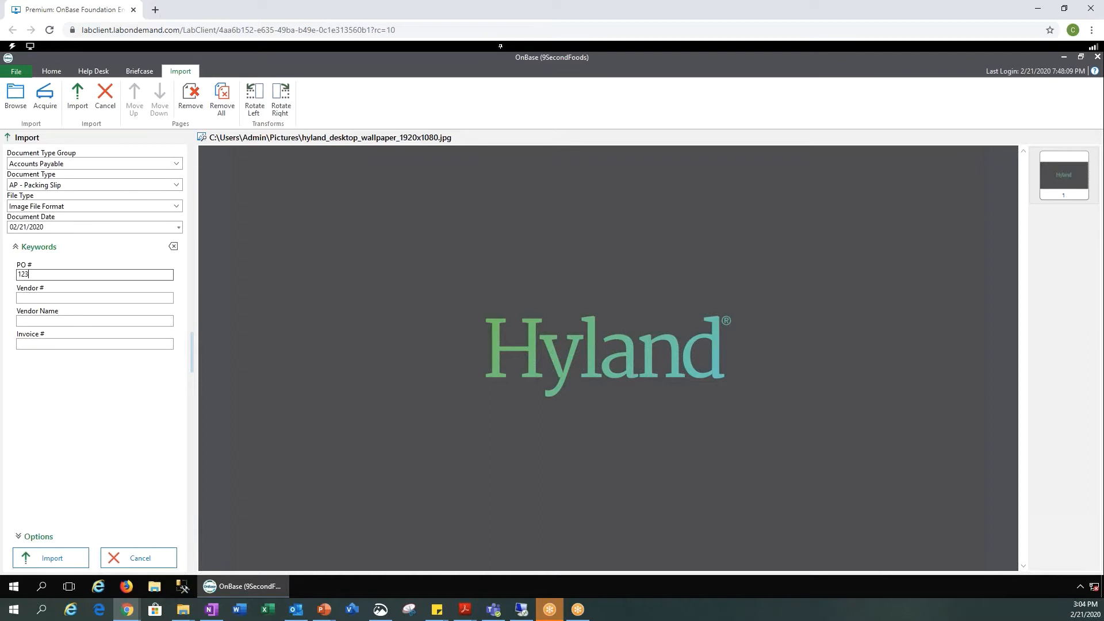
pyautogui.press('Tab')
pyautogui.write('951')
pyautogui.press('Tab')
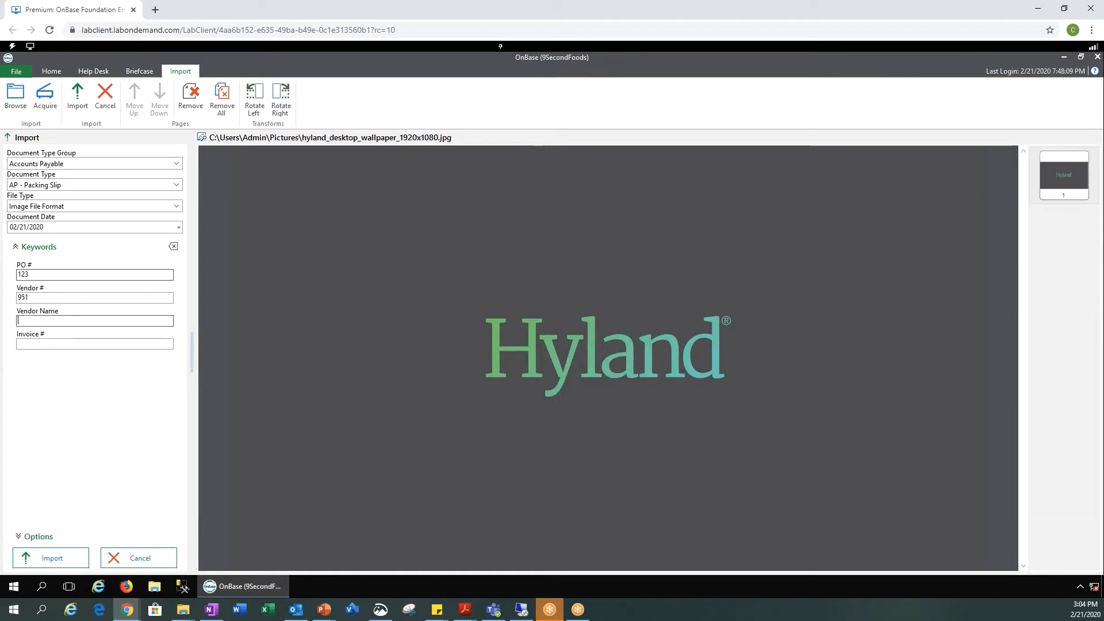
pyautogui.write('HYLAND')
pyautogui.press('Tab')
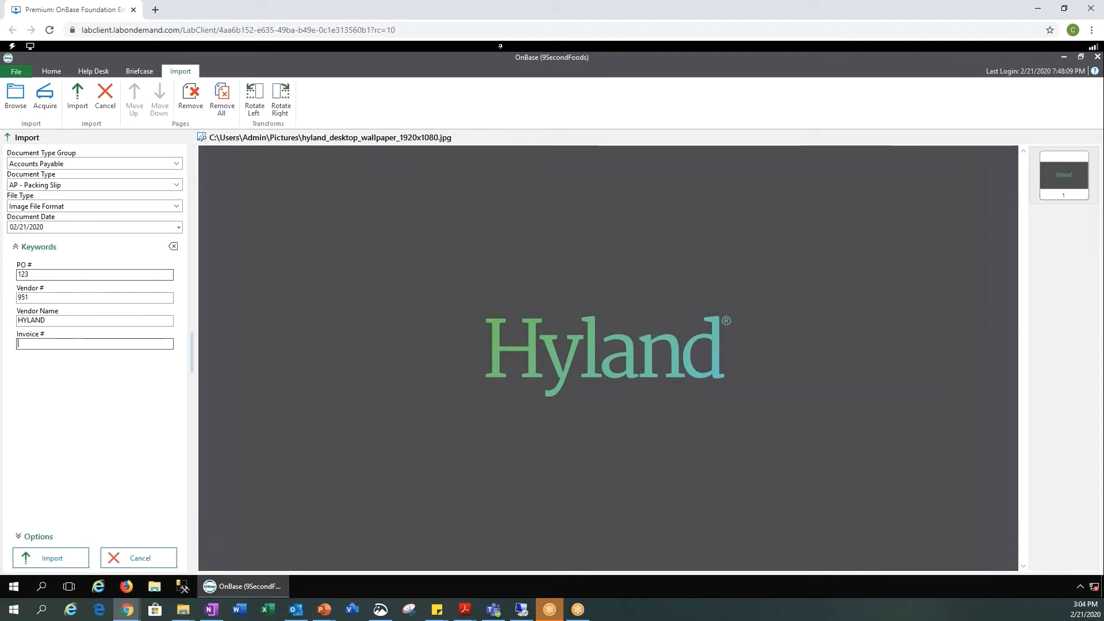
pyautogui.write('426')
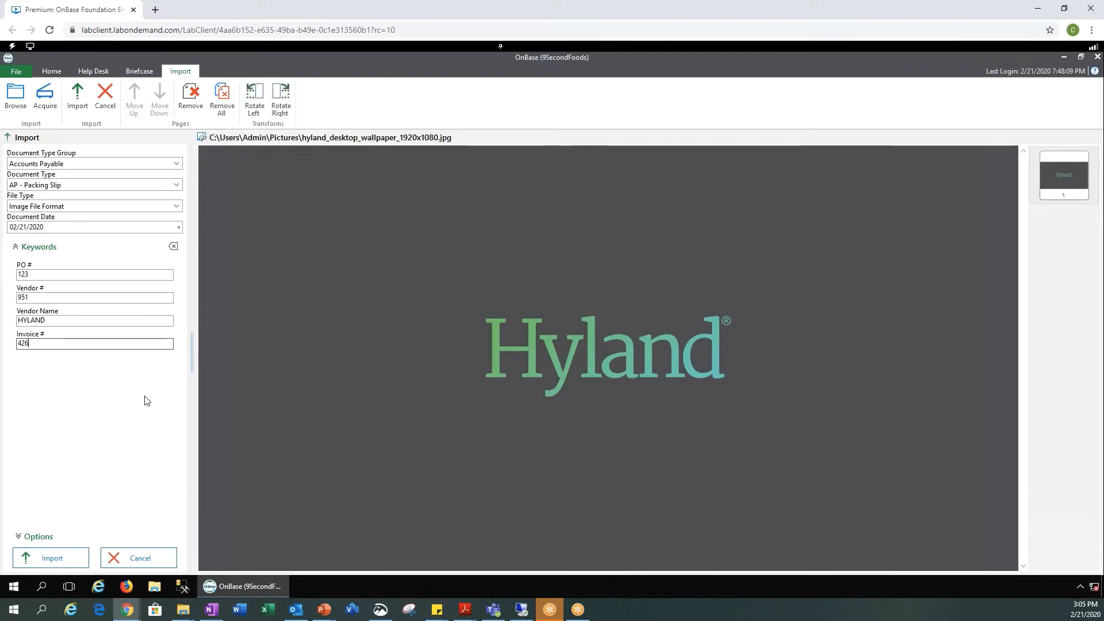
pyautogui.click(57, 559)
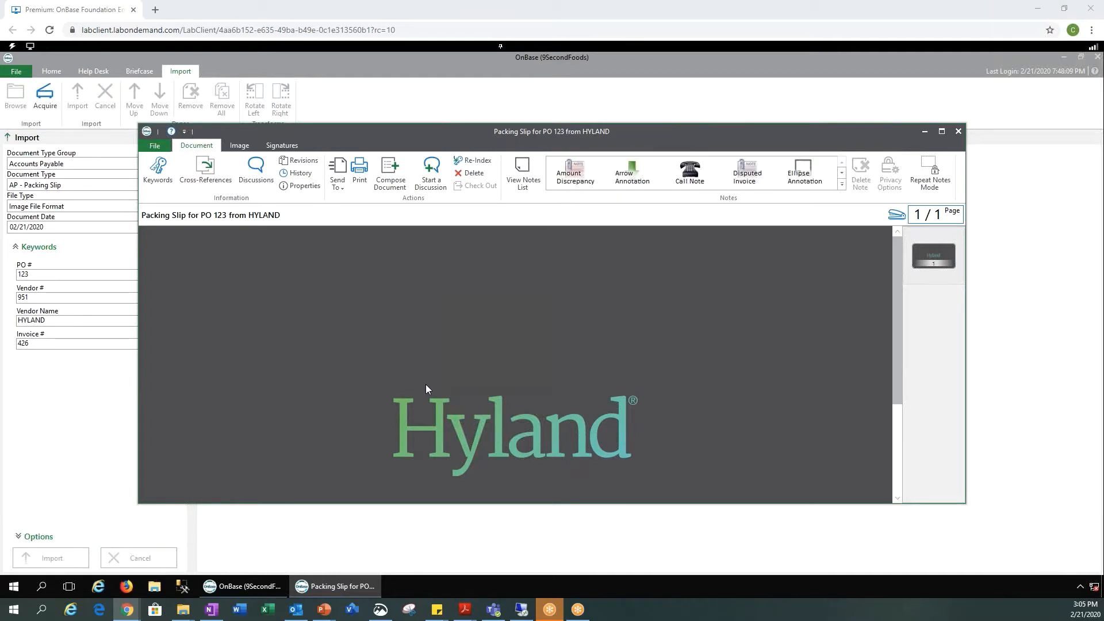
# Step: Show the packing slip's Keywords panel, then close the document viewer
pyautogui.click(159, 174)
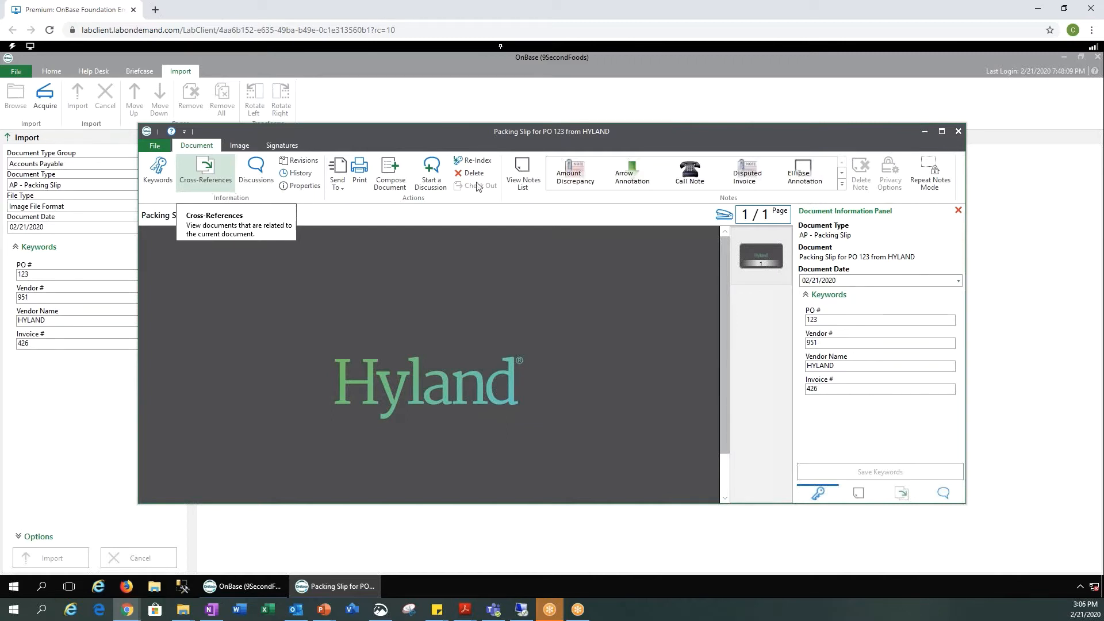
pyautogui.click(958, 131)
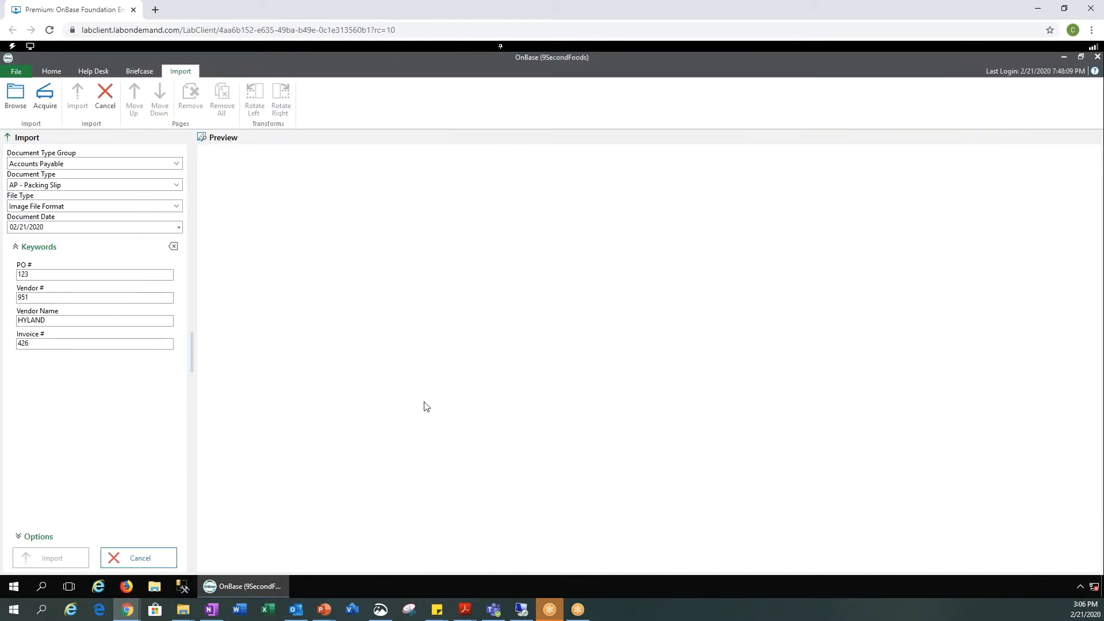
# Step: Clear the import form and open Document Retrieval from the Home ribbon
pyautogui.click(151, 558)
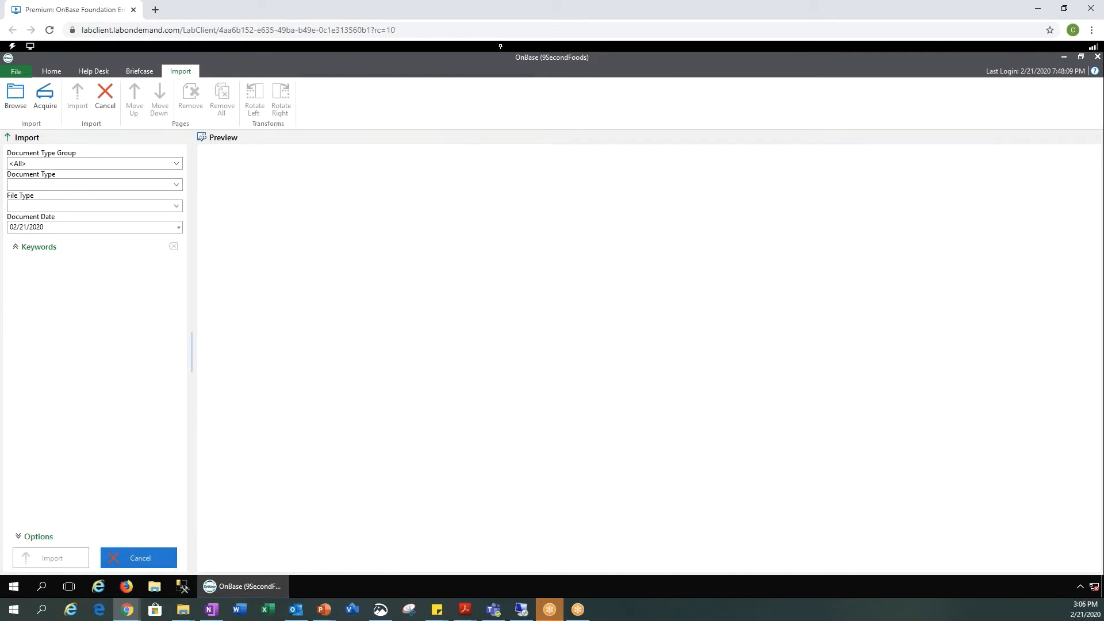
pyautogui.click(52, 71)
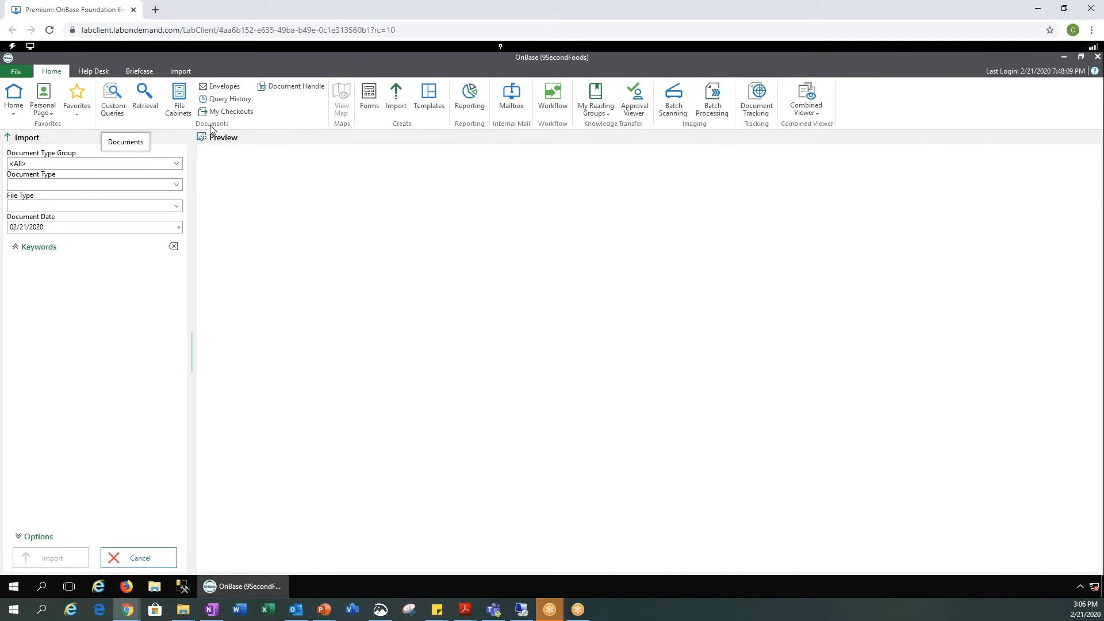
pyautogui.click(153, 112)
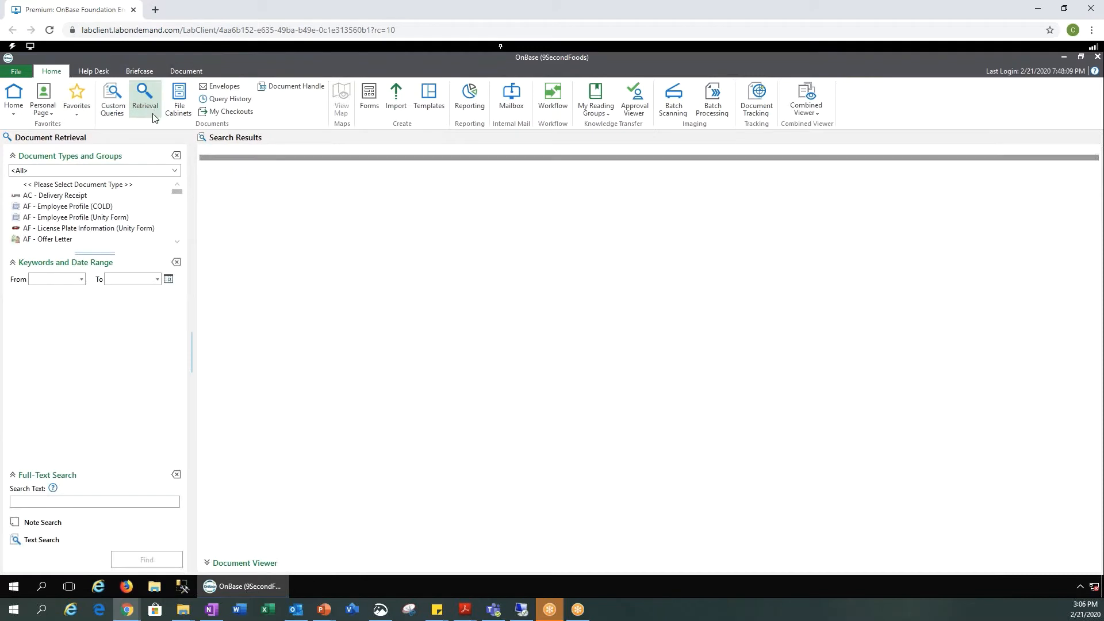
# Step: Search Accounts Payable for AP - Packing Slip documents dated from 02/21/2020
pyautogui.click(176, 171)
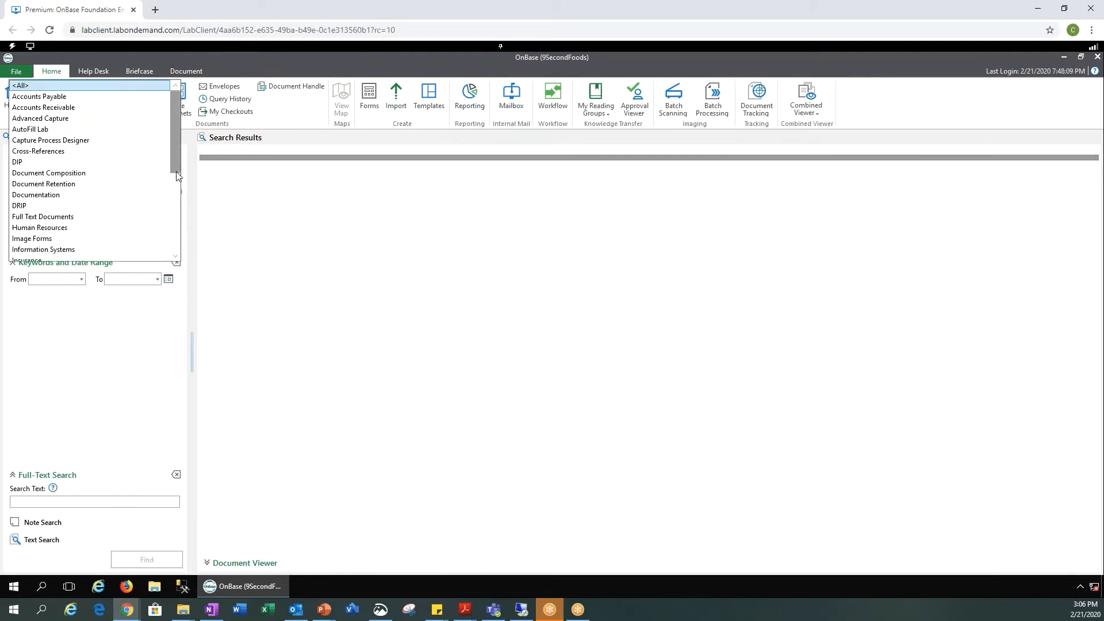
pyautogui.click(66, 97)
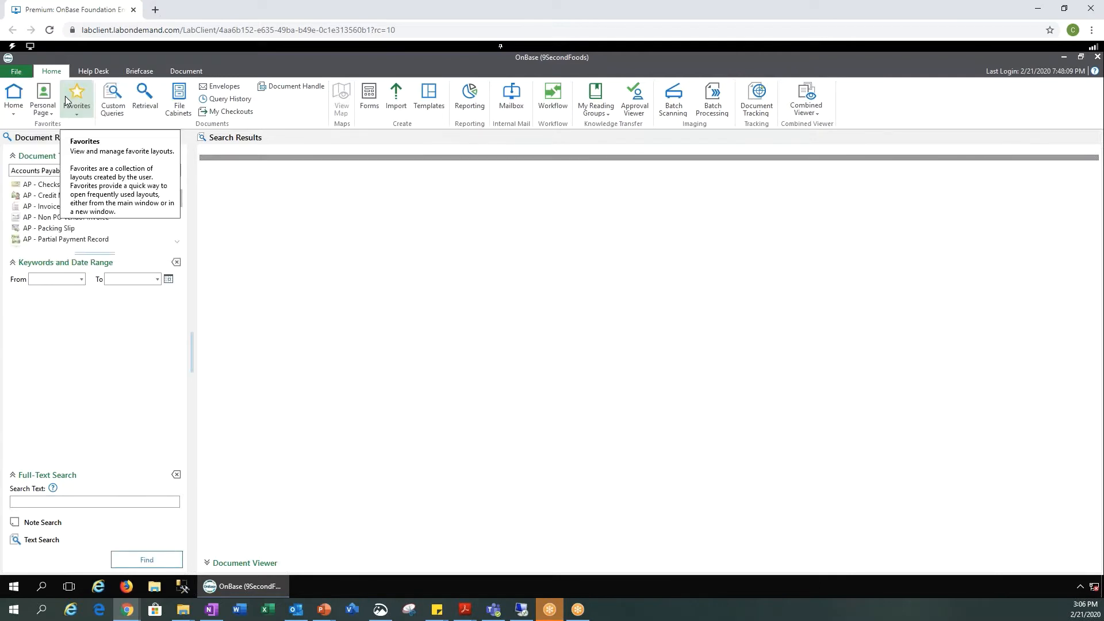
pyautogui.click(56, 230)
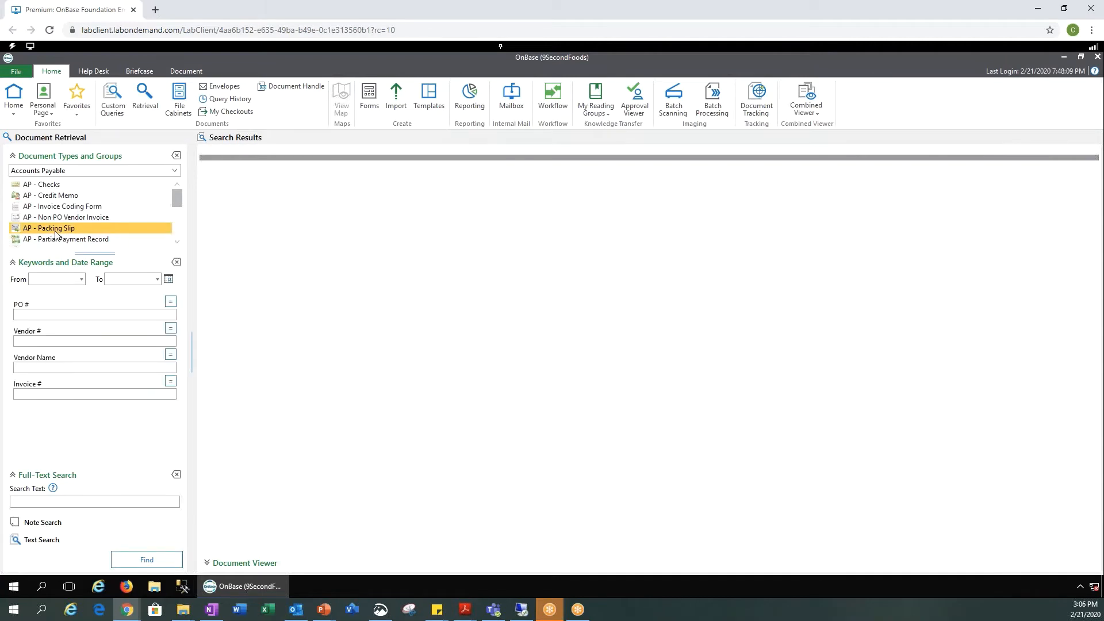
pyautogui.click(82, 280)
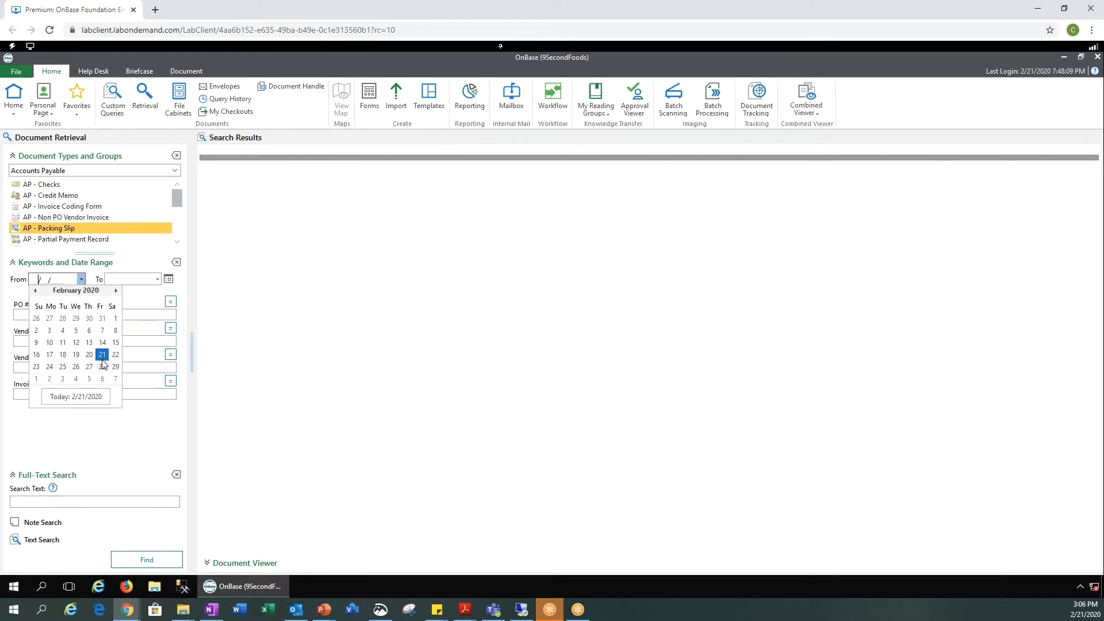
pyautogui.click(102, 356)
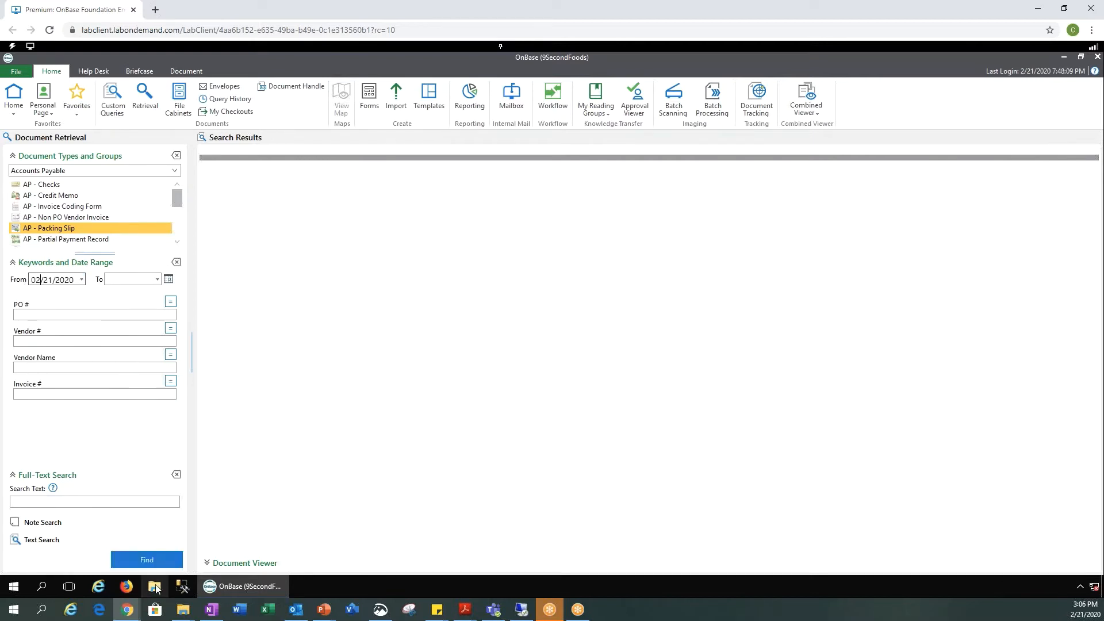
pyautogui.click(147, 560)
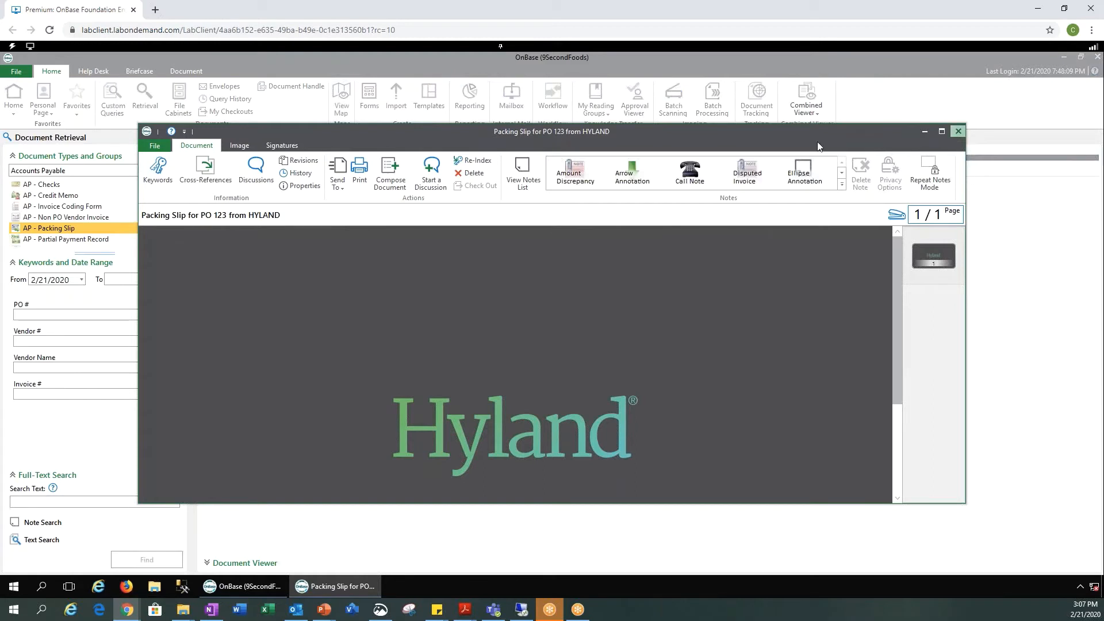
# Step: Close the PO 123 packing slip viewer and return to the From date field
pyautogui.click(957, 131)
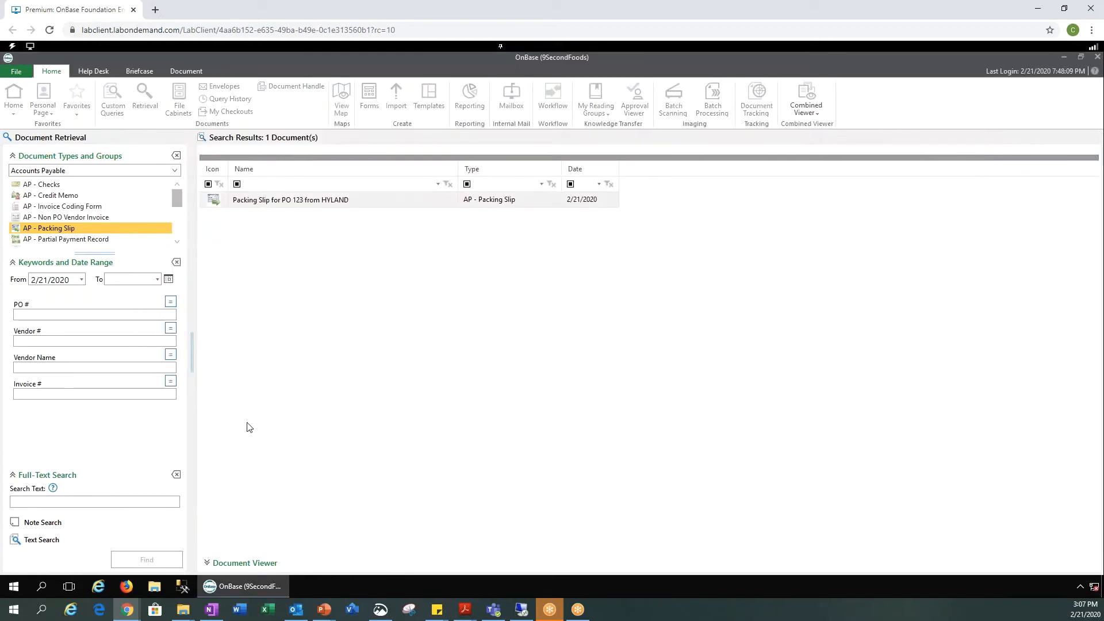
pyautogui.click(69, 280)
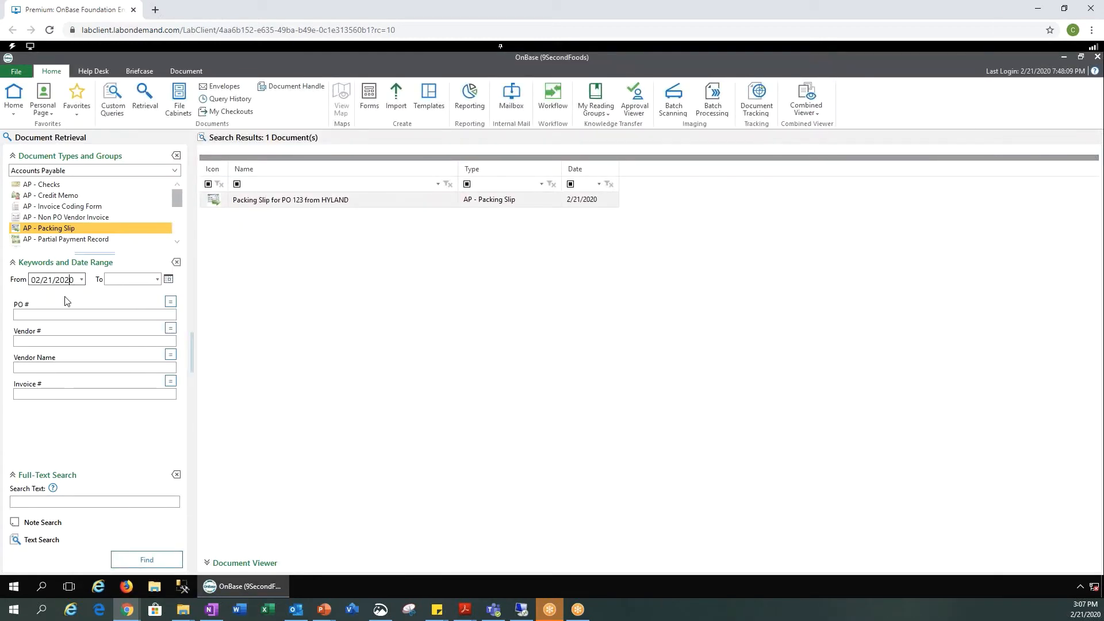
# Step: Clear the From date and search for packing slips with PO # 12*
pyautogui.press('BackSpace')
pyautogui.press('BackSpace')
pyautogui.press('BackSpace')
pyautogui.press('BackSpace')
pyautogui.press('BackSpace')
pyautogui.press('BackSpace')
pyautogui.press('BackSpace')
pyautogui.press('BackSpace')
pyautogui.click(46, 315)
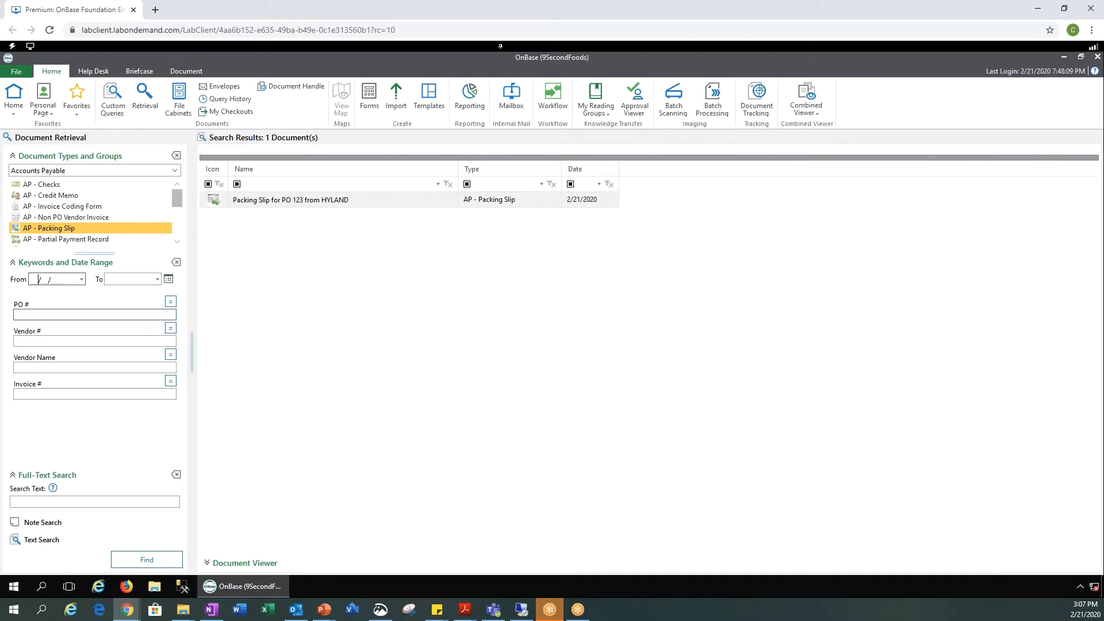
pyautogui.click(42, 340)
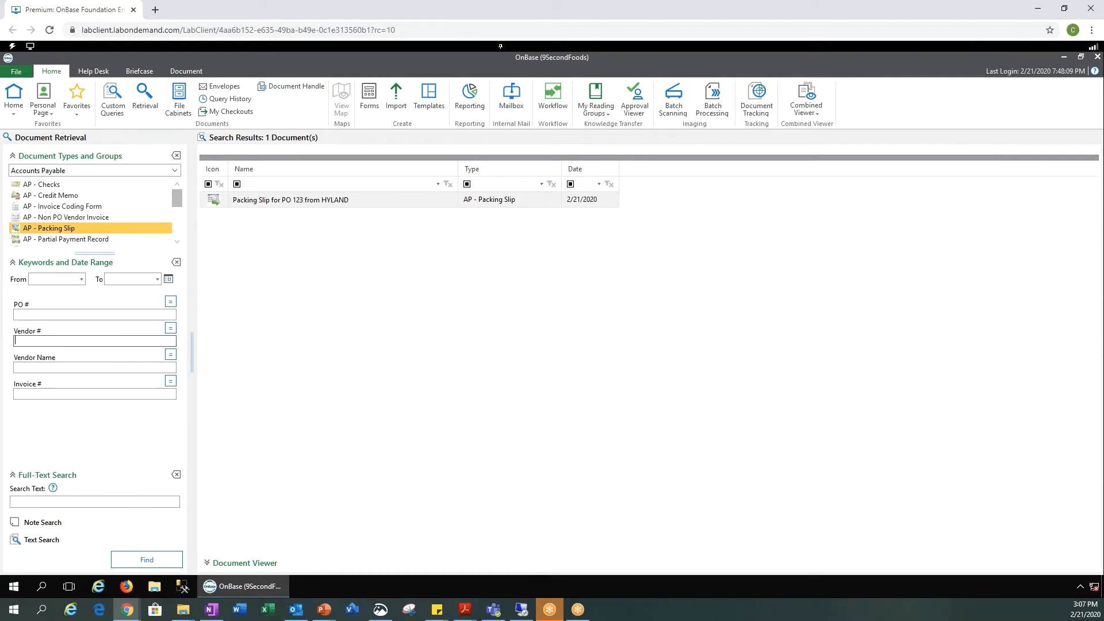
pyautogui.click(29, 313)
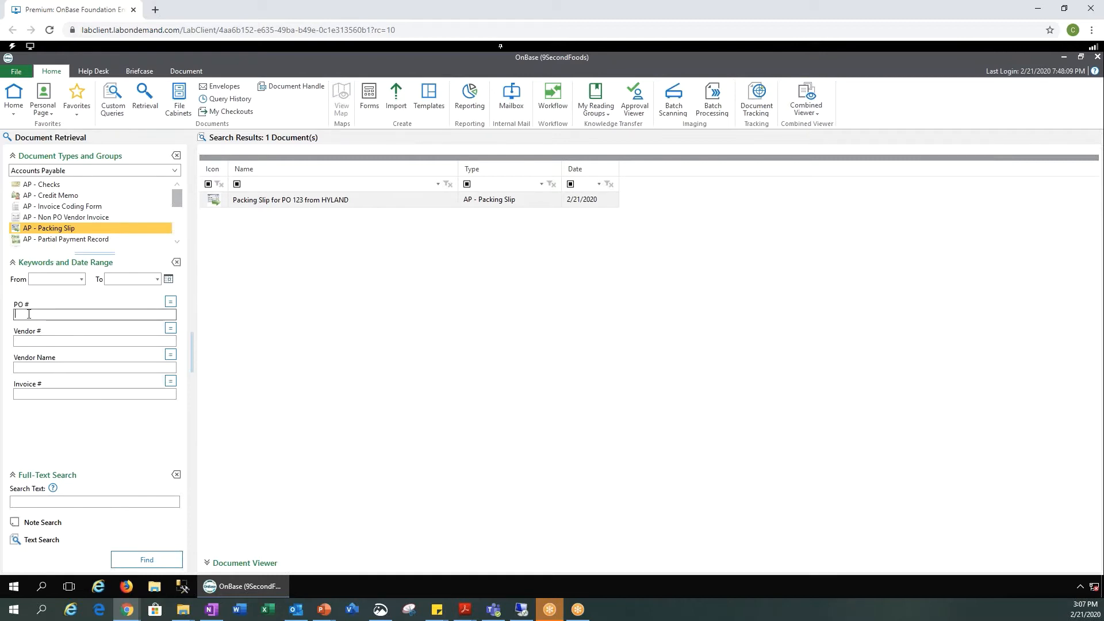
pyautogui.write('12*')
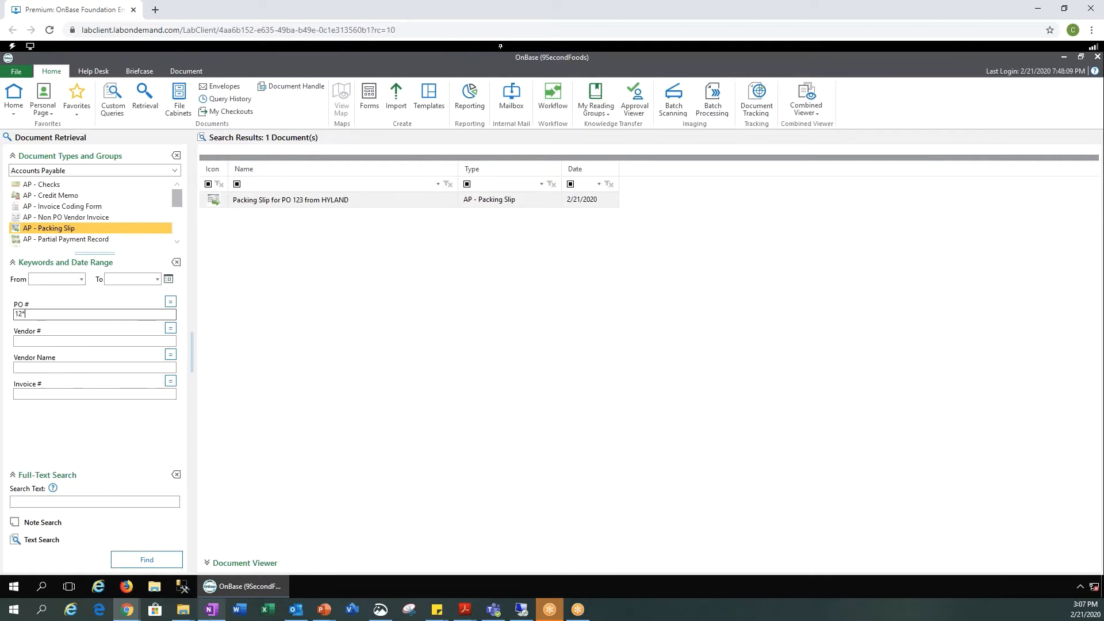
pyautogui.click(147, 559)
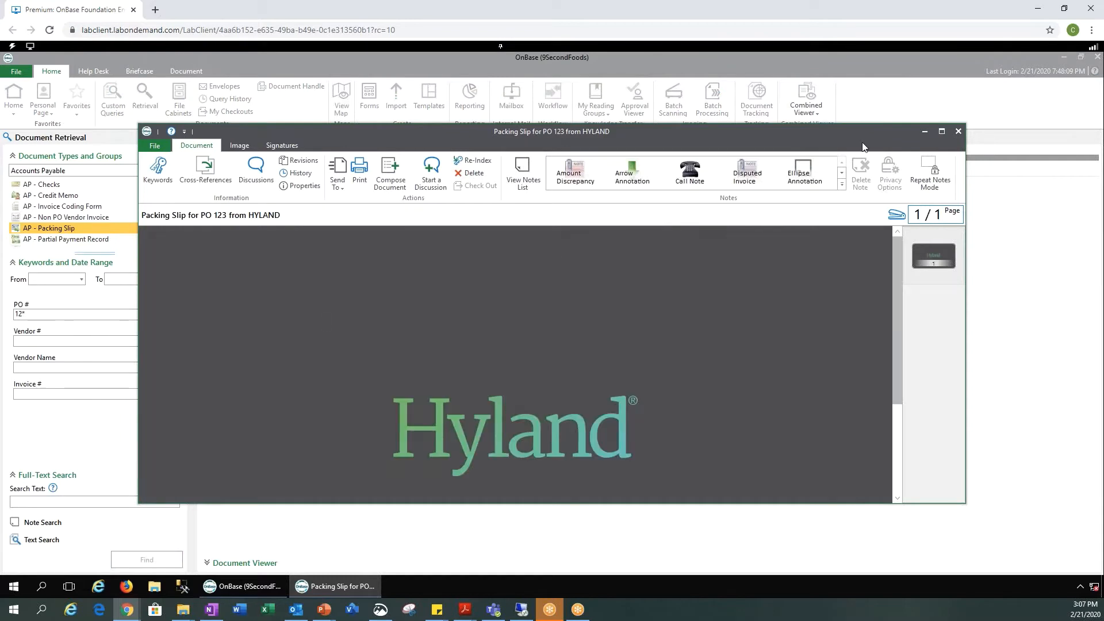
# Step: Close the viewer, select the packing slip result, and open Batch Scanning
pyautogui.click(956, 133)
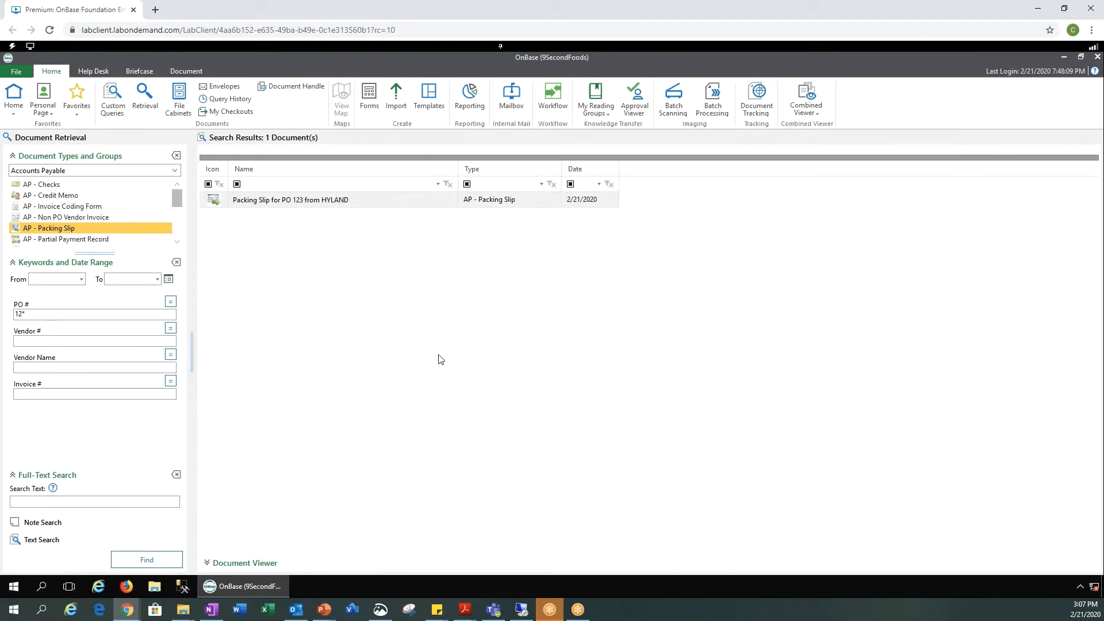
pyautogui.click(432, 199)
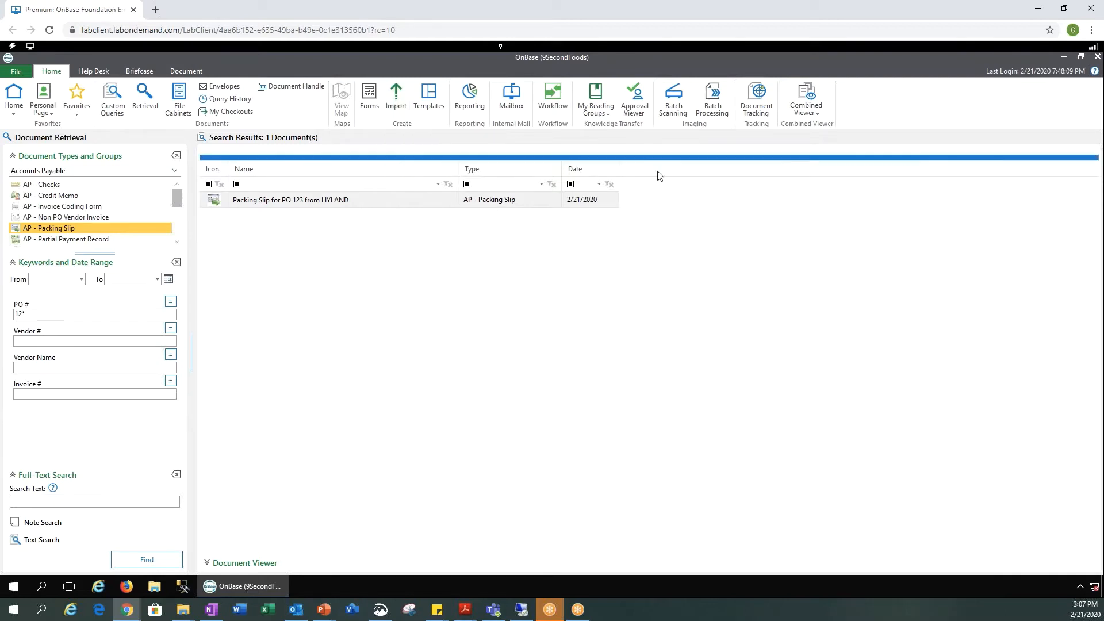
pyautogui.click(674, 103)
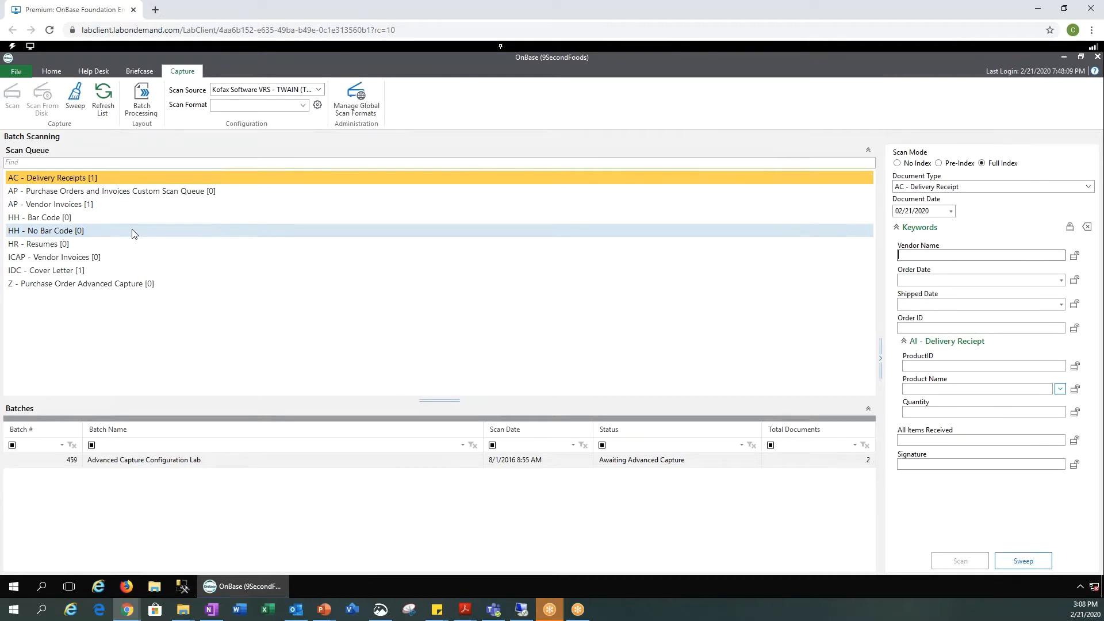
# Step: Select the AP - Vendor Invoices scan queue to show batch 459 awaiting Advanced Capture
pyautogui.click(74, 208)
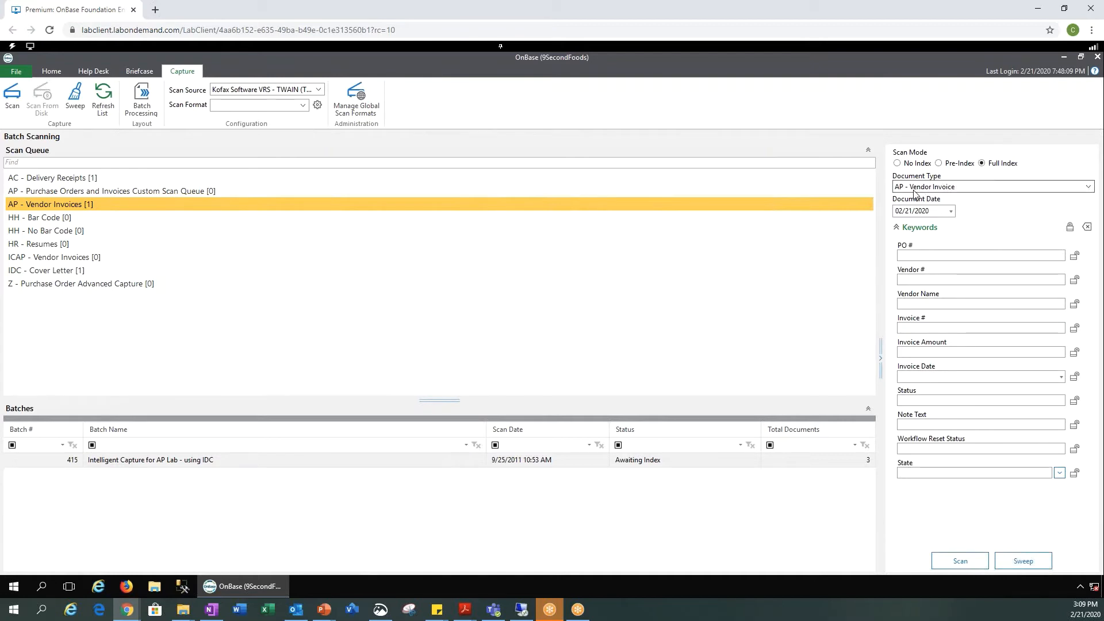
# Step: Pick 14 February 2020 from the calendar as the vendor invoice's Document Date
pyautogui.click(1090, 190)
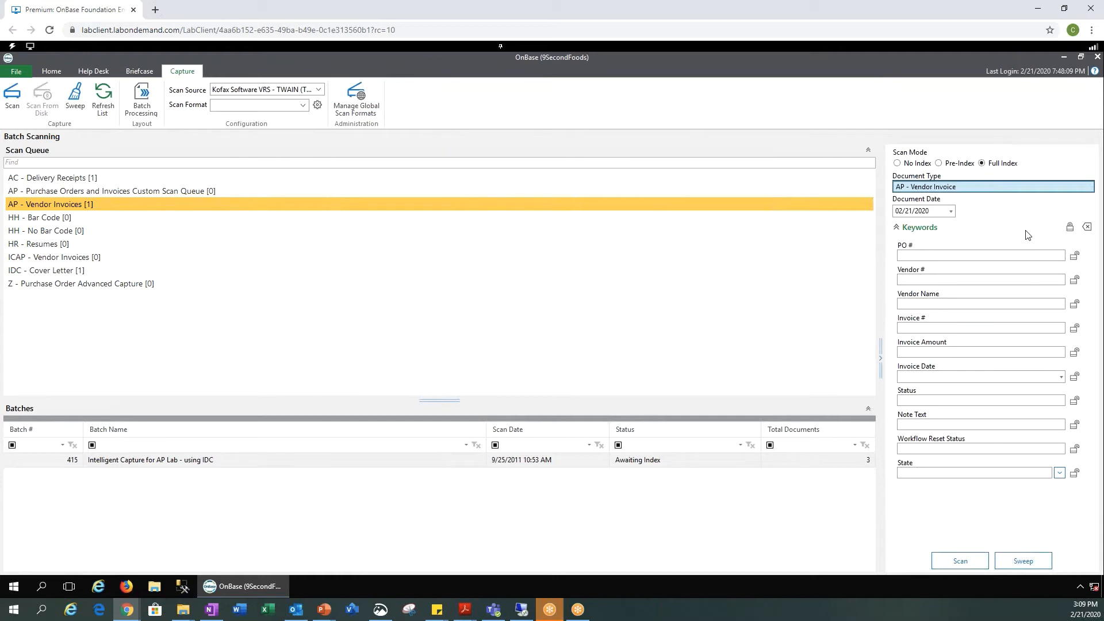
pyautogui.click(923, 255)
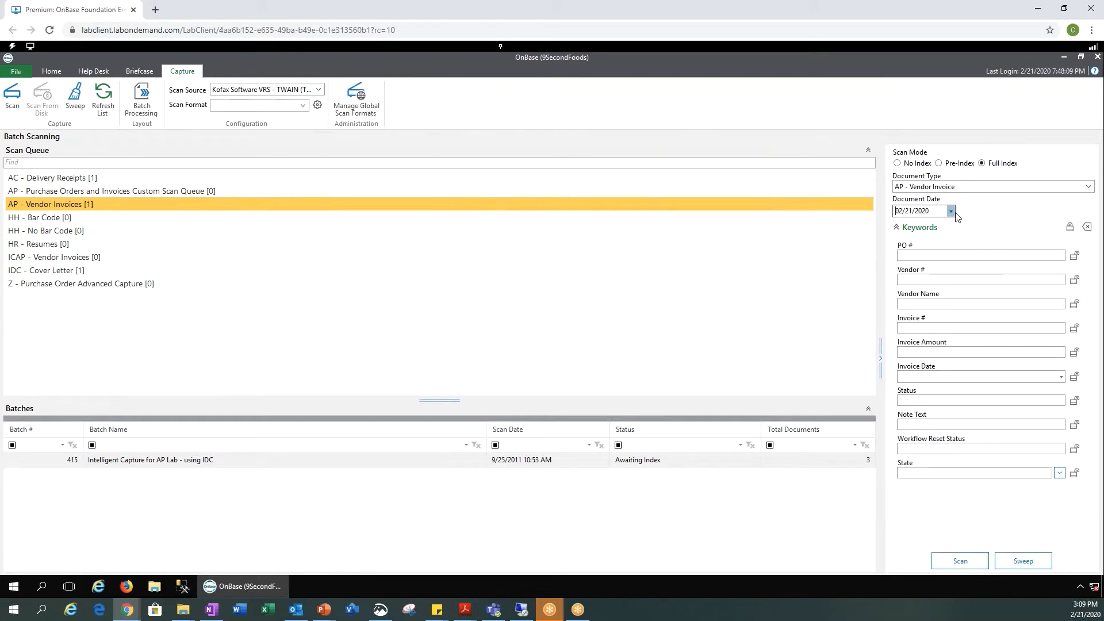
pyautogui.click(952, 212)
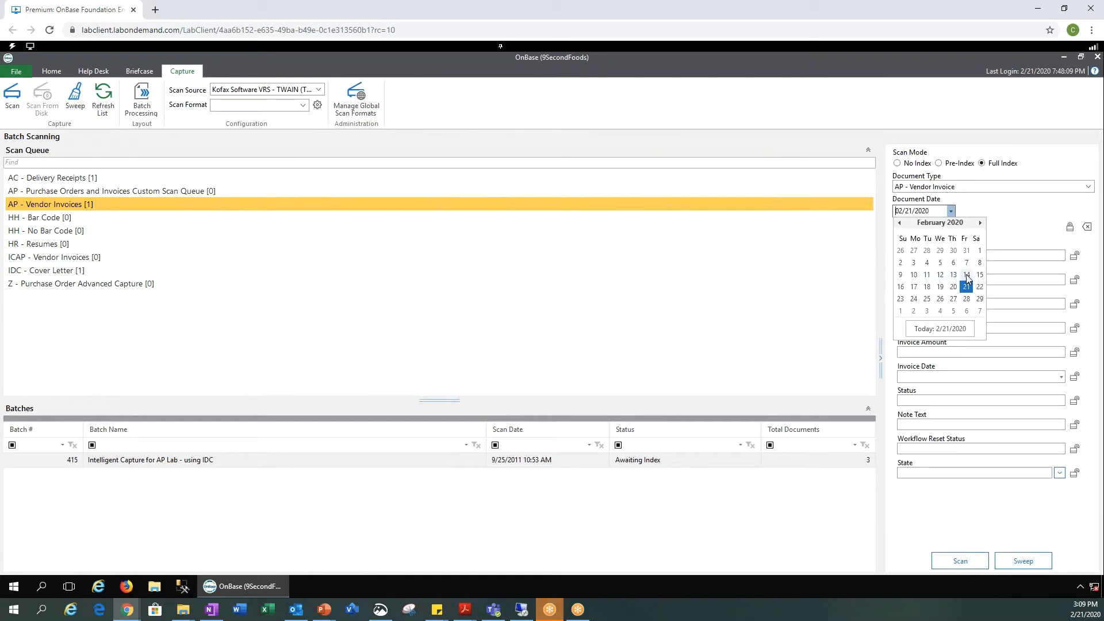
pyautogui.click(966, 275)
pyautogui.click(950, 255)
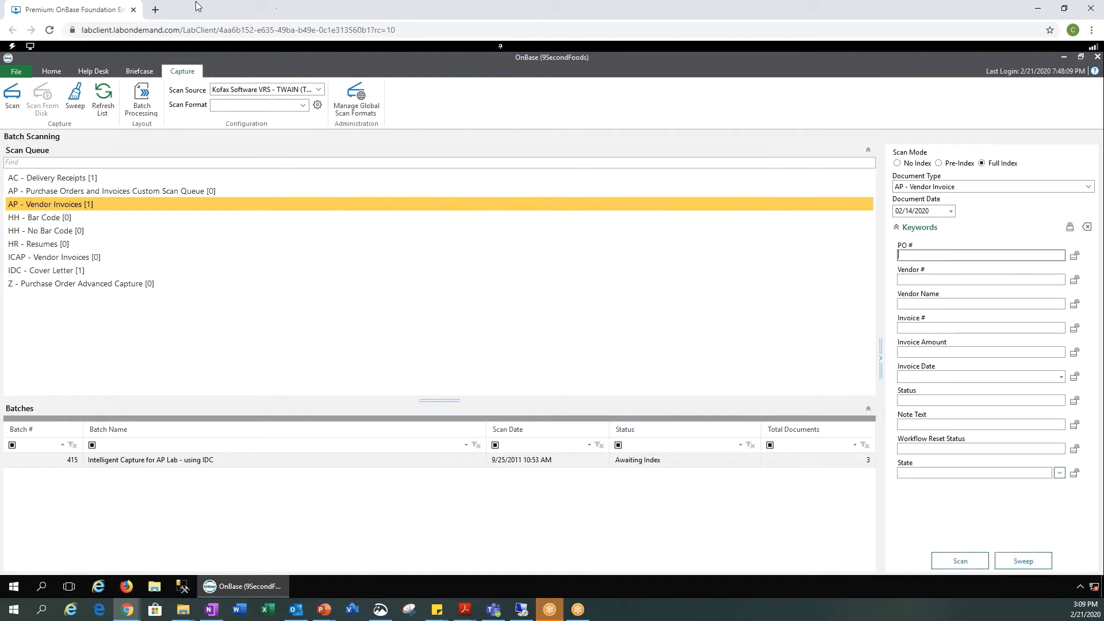
# Step: Open Workflow from the Home ribbon and select the AR - Outstanding Invoices life cycle
pyautogui.click(53, 72)
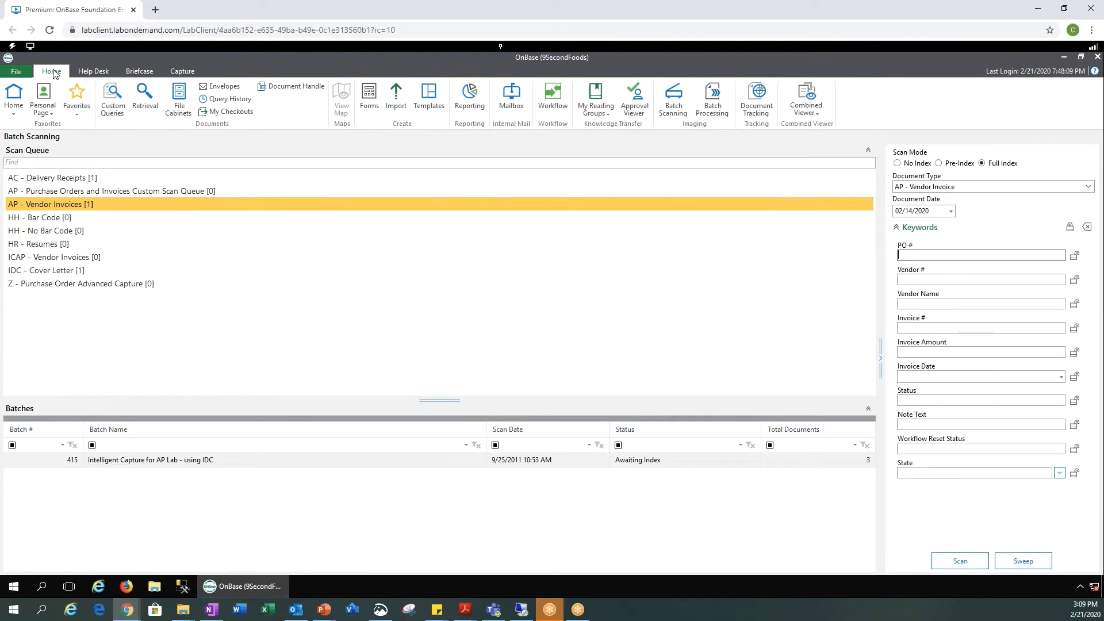
pyautogui.click(547, 96)
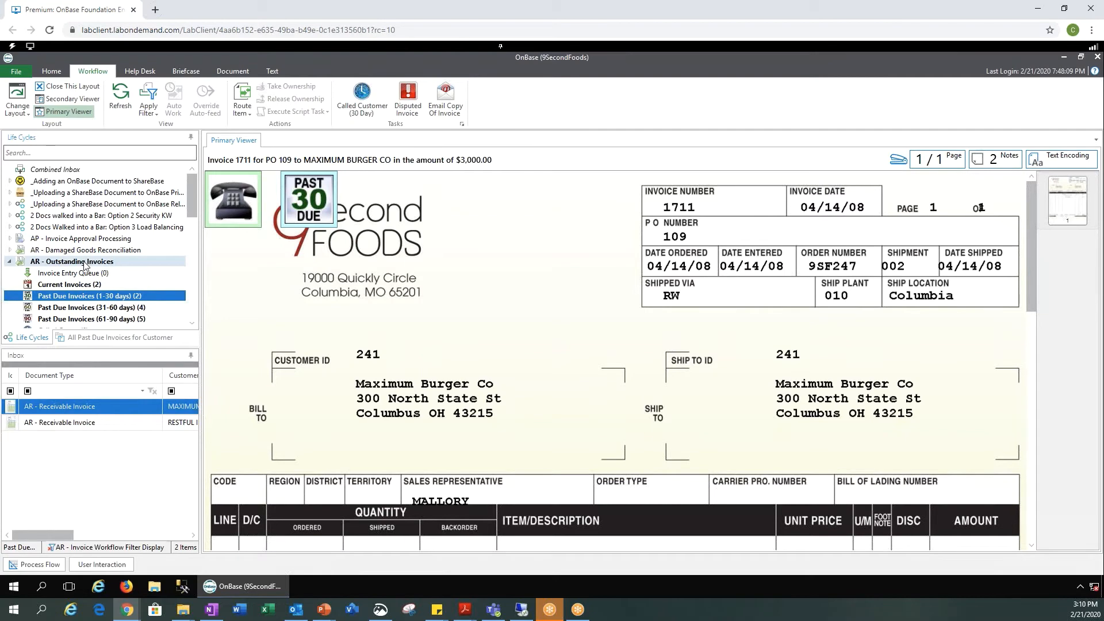
pyautogui.click(84, 262)
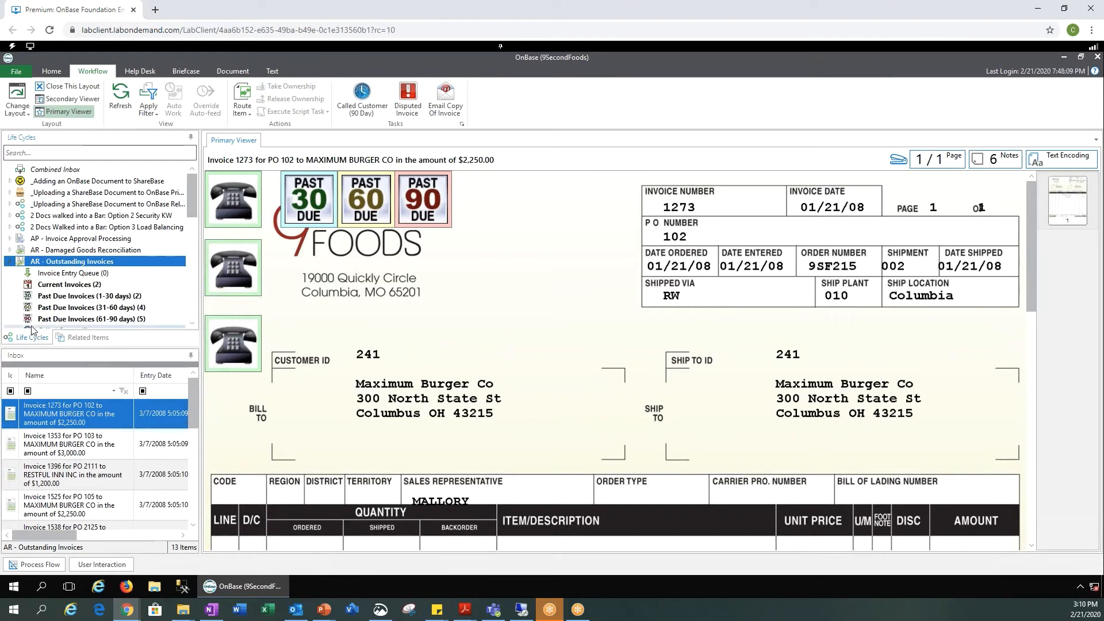
pyautogui.moveTo(52, 300)
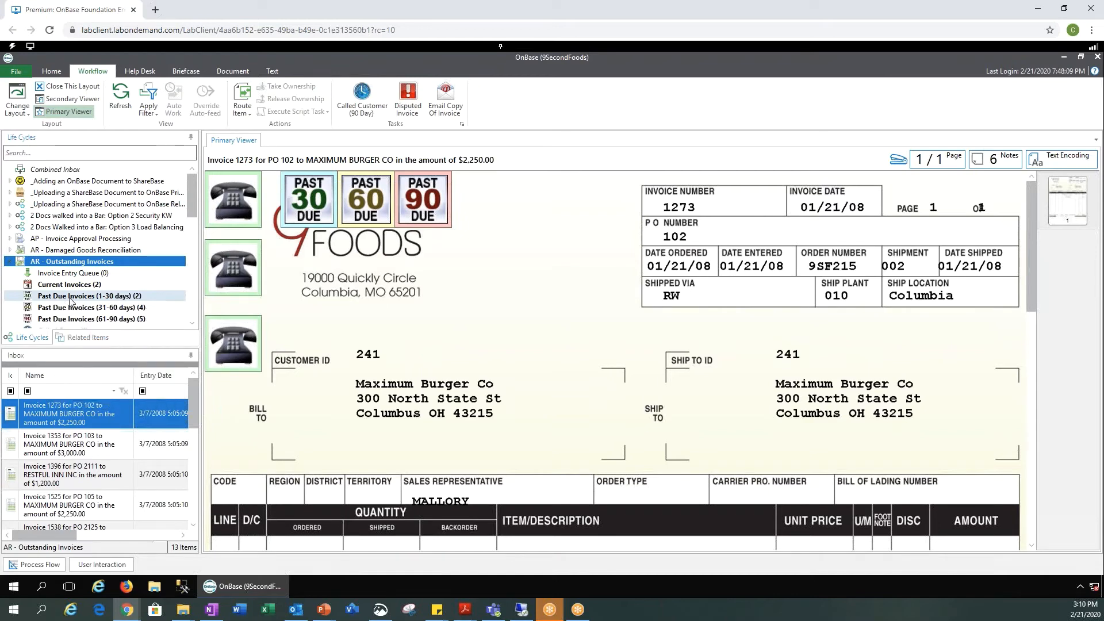
# Step: Open the Past Due Invoices (1-30 days) queue, select invoice 1648, and show its notes
pyautogui.click(71, 297)
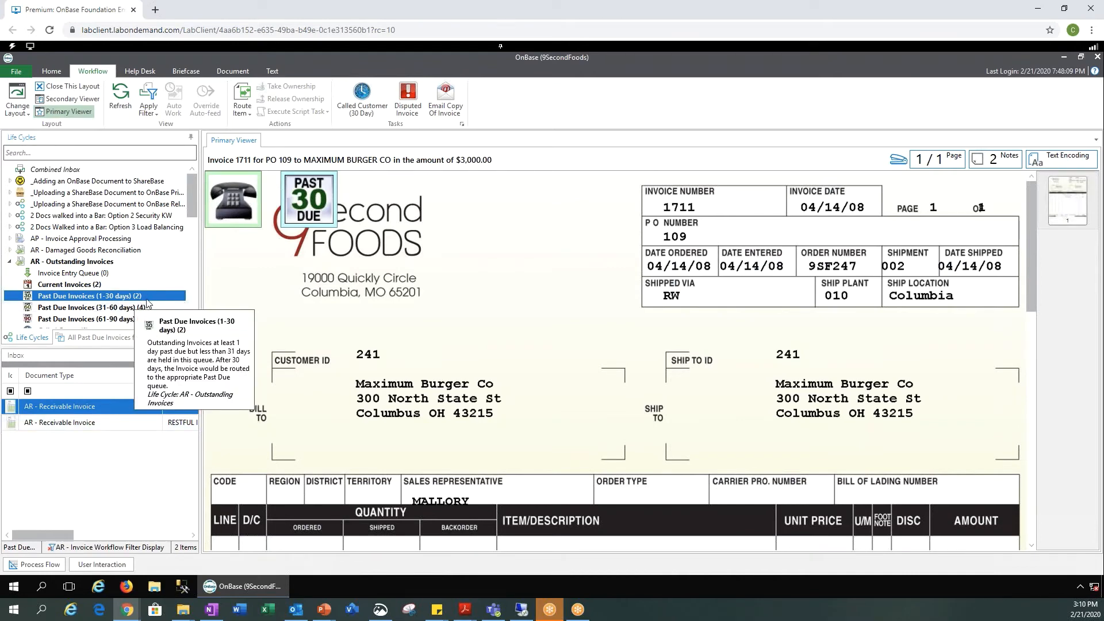
pyautogui.click(70, 423)
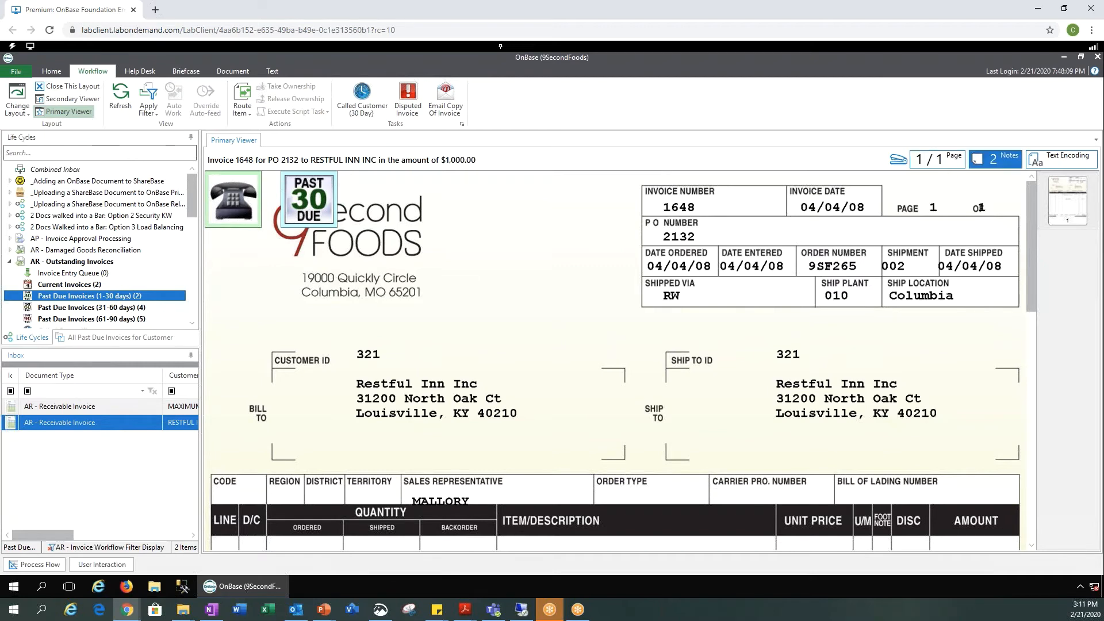
pyautogui.click(994, 159)
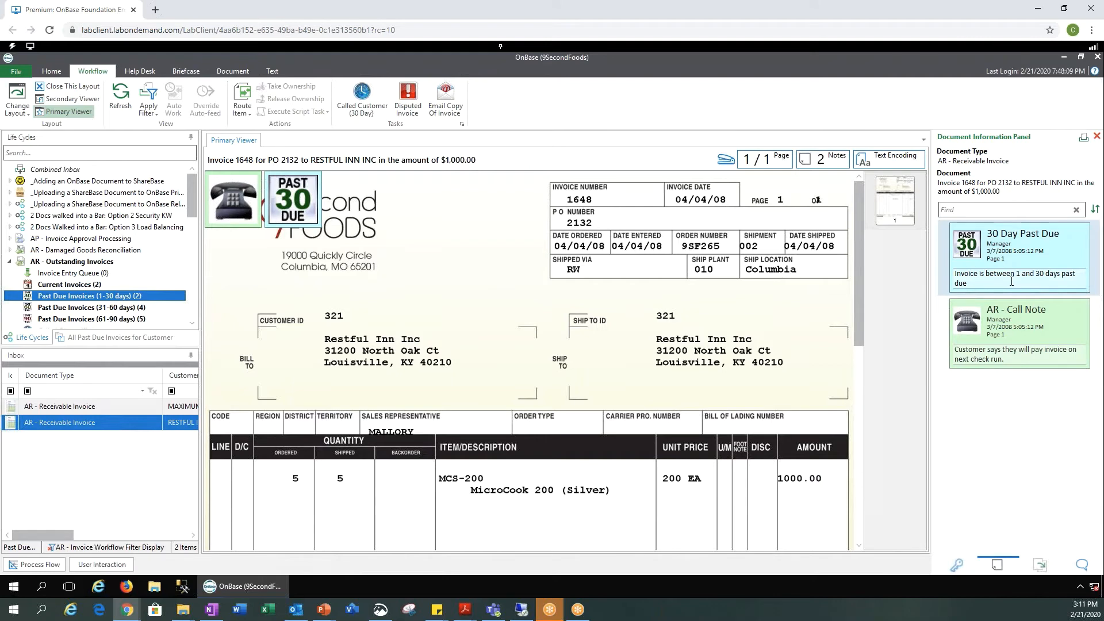
pyautogui.click(1011, 357)
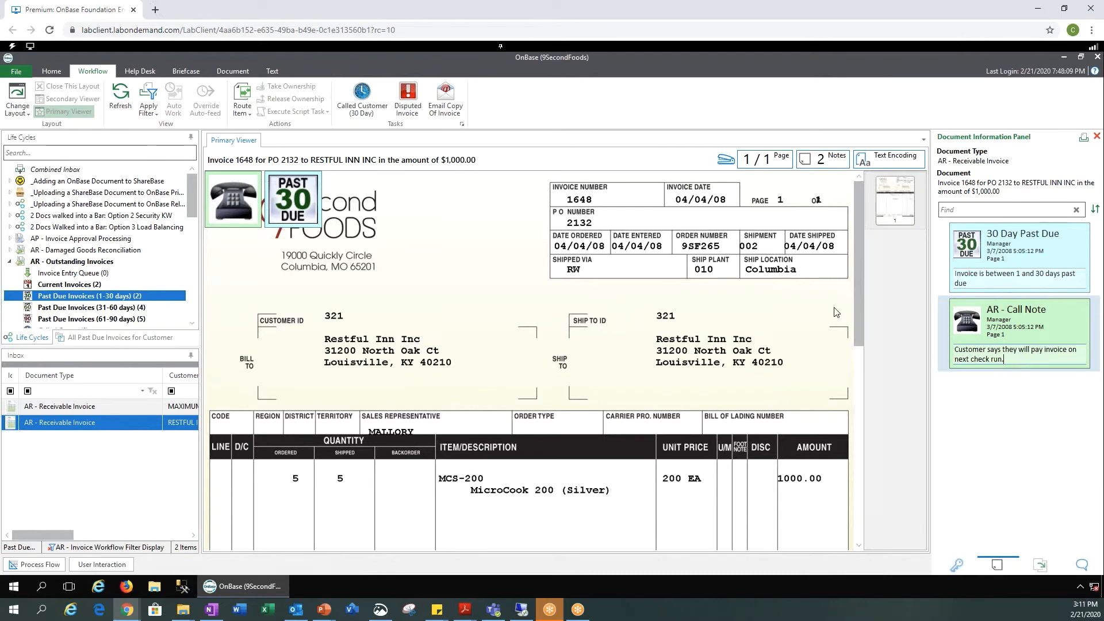
pyautogui.click(853, 319)
pyautogui.scroll(-1, 860, 368)
pyautogui.scroll(-10, 702, 382)
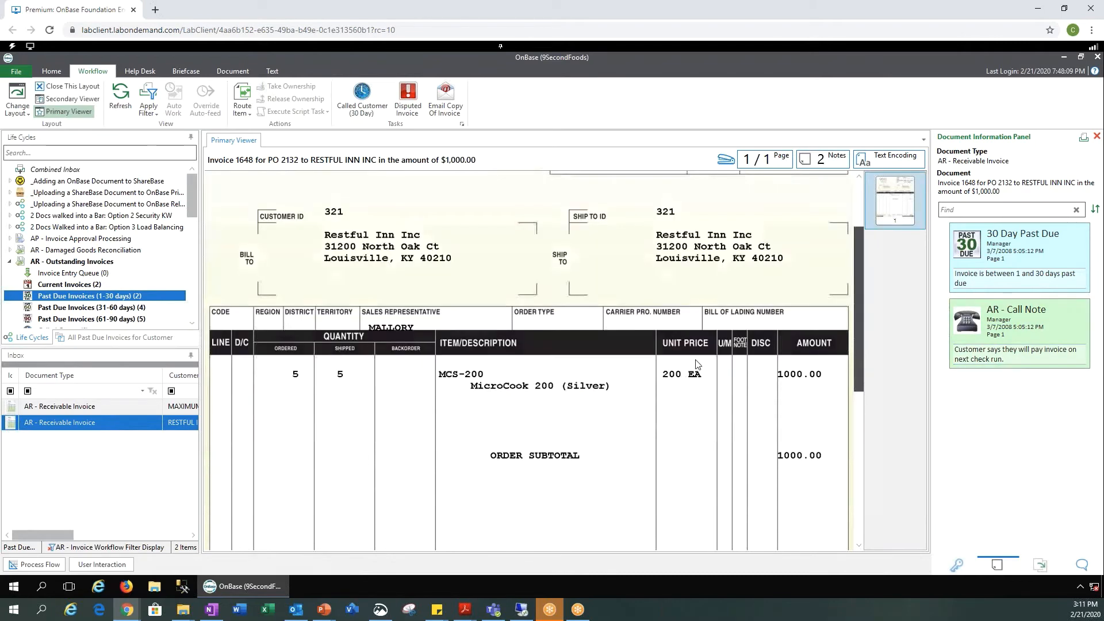
pyautogui.scroll(8, 705, 424)
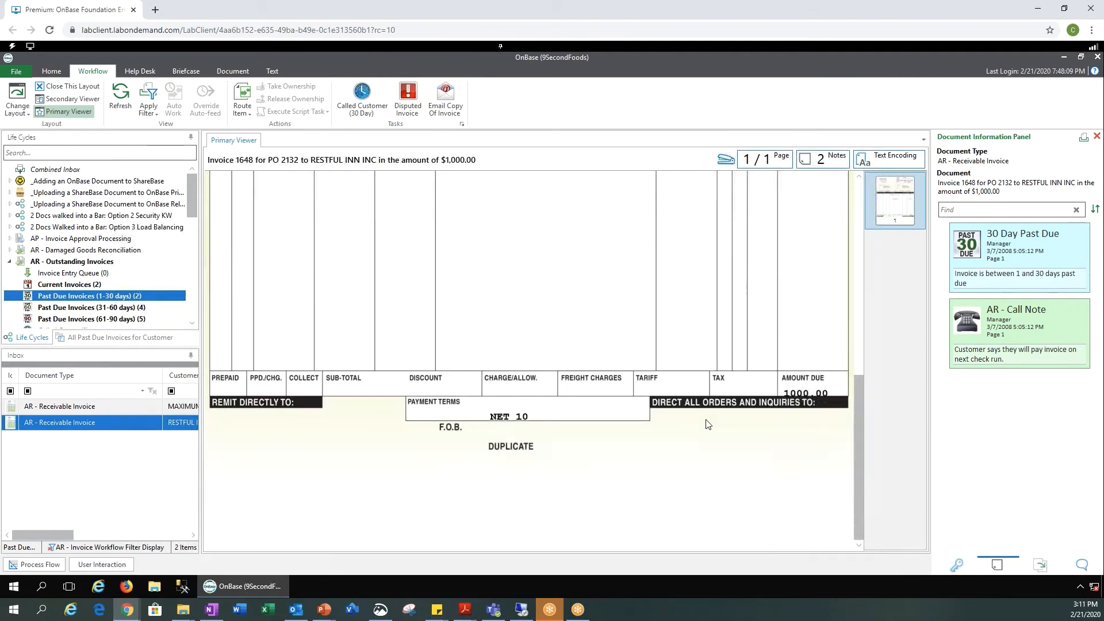
pyautogui.scroll(7, 706, 405)
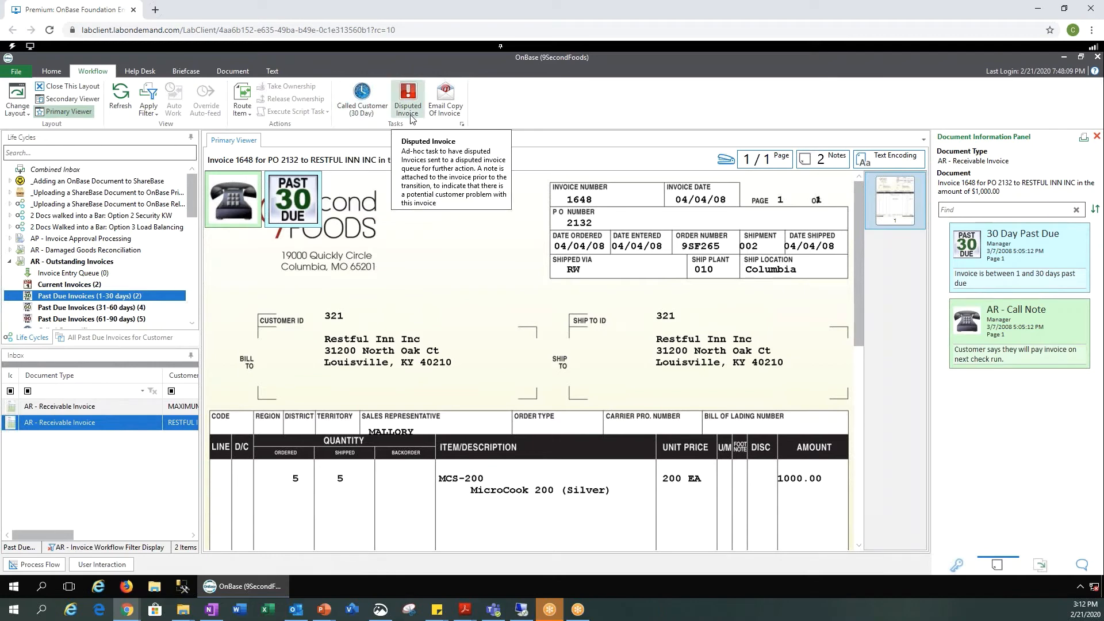
# Step: Log a Called Customer (30 Day) note ending 'This is only a test' for invoice 1648
pyautogui.click(380, 117)
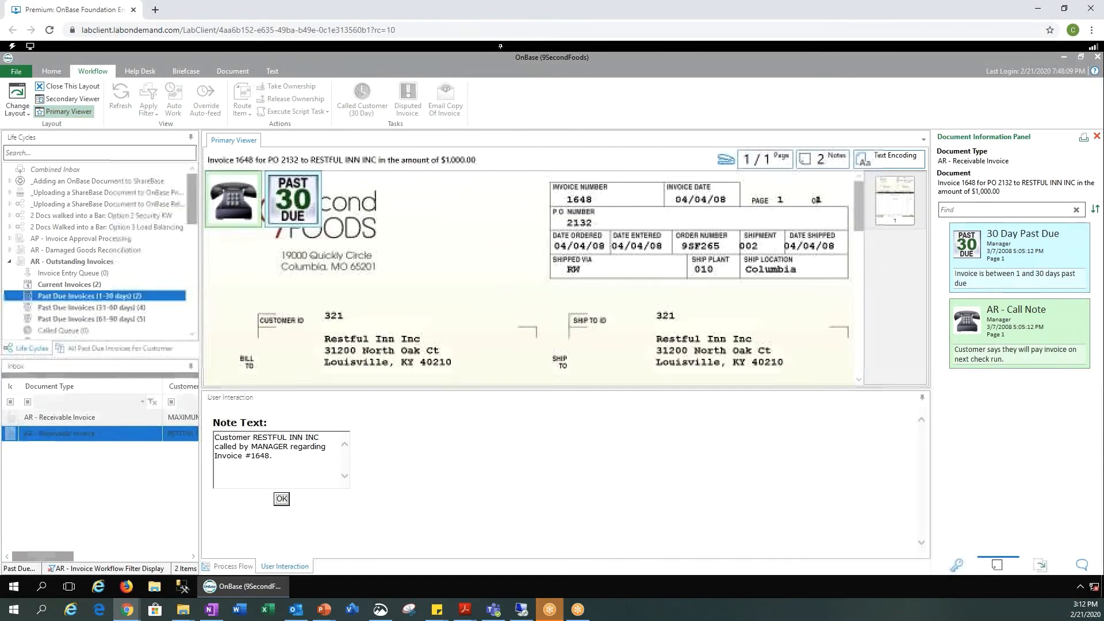
pyautogui.click(296, 460)
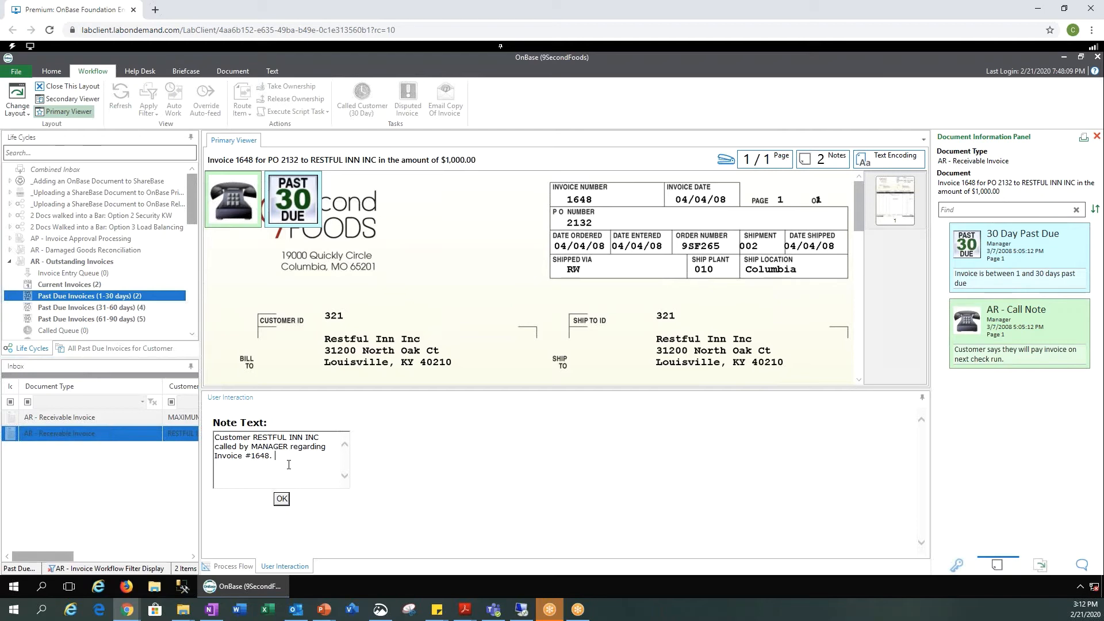
pyautogui.write('tHIS IS')
pyautogui.press('BackSpace')
pyautogui.press('BackSpace')
pyautogui.press('BackSpace')
pyautogui.press('BackSpace')
pyautogui.press('BackSpace')
pyautogui.press('BackSpace')
pyautogui.press('BackSpace')
pyautogui.write('This is ob')
pyautogui.press('BackSpace')
pyautogui.write('nly a test')
pyautogui.click(282, 499)
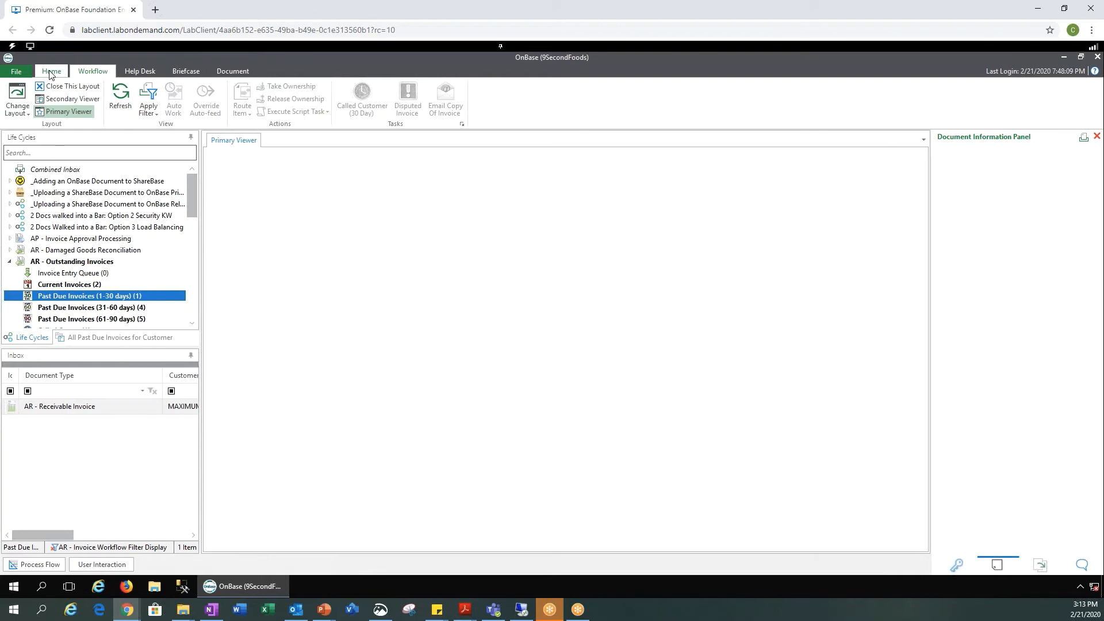
# Step: Open the Past Due Invoices (31-60 days) queue and add it to the Personal Page
pyautogui.rightClick(149, 301)
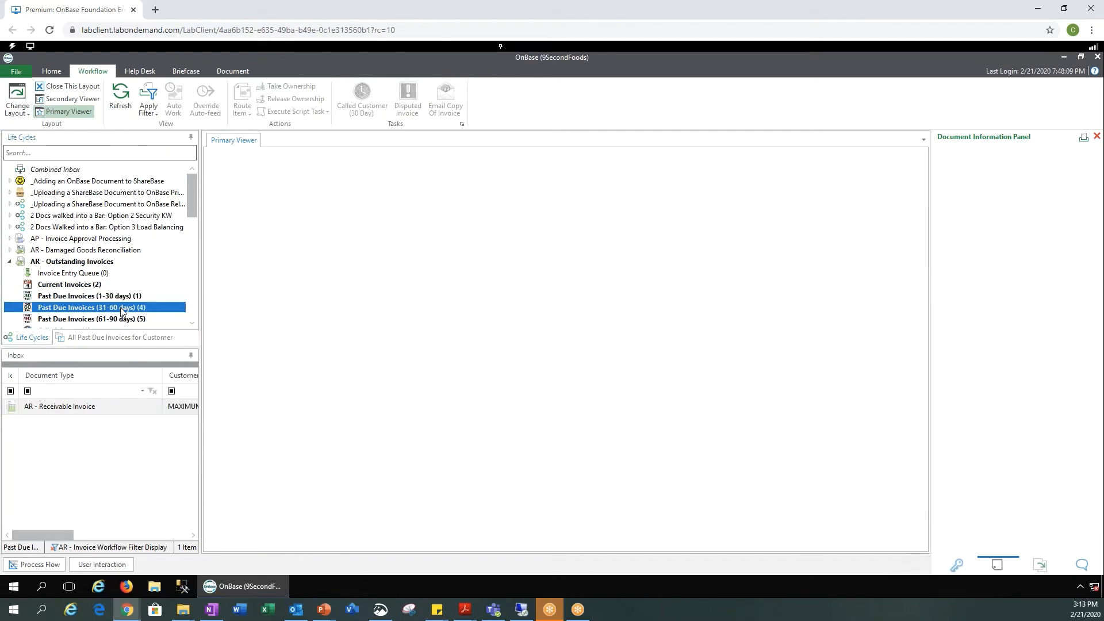
pyautogui.click(123, 309)
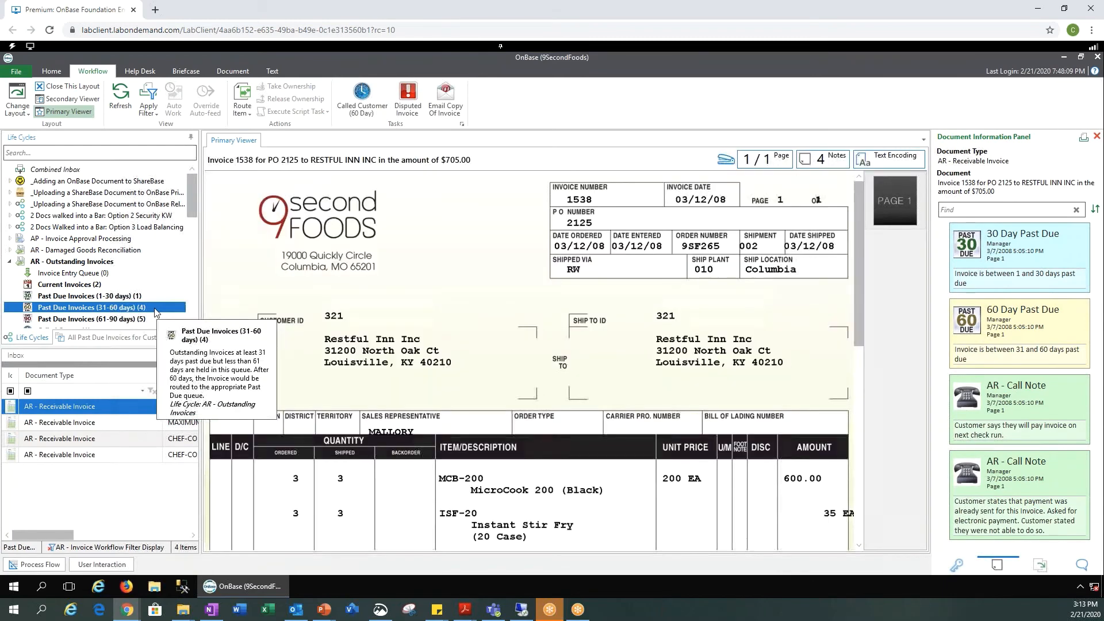
pyautogui.rightClick(156, 312)
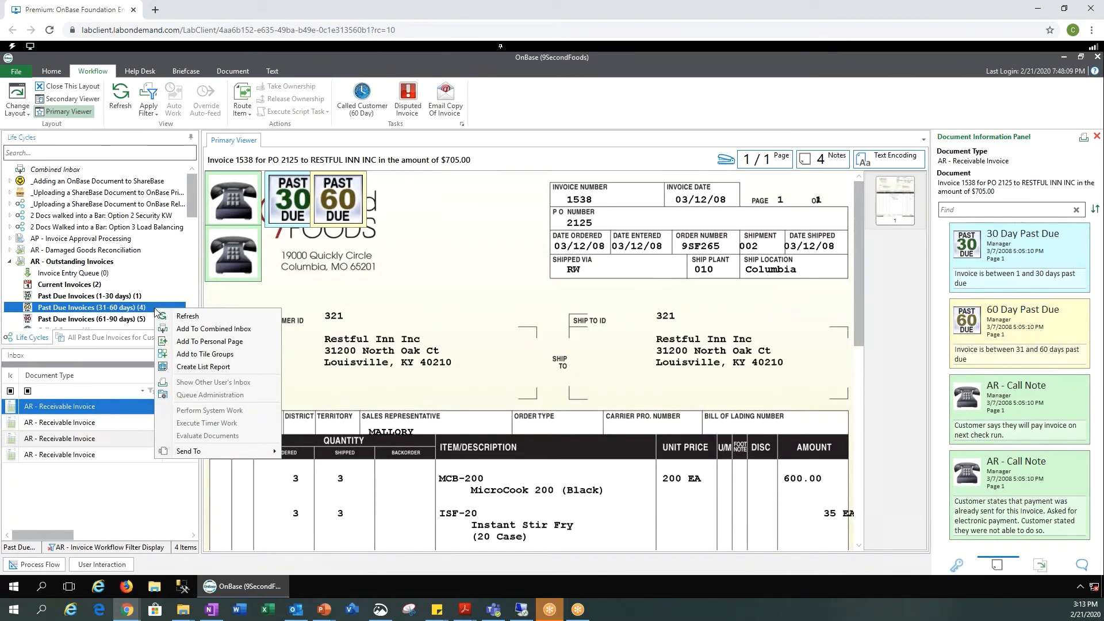
pyautogui.click(197, 342)
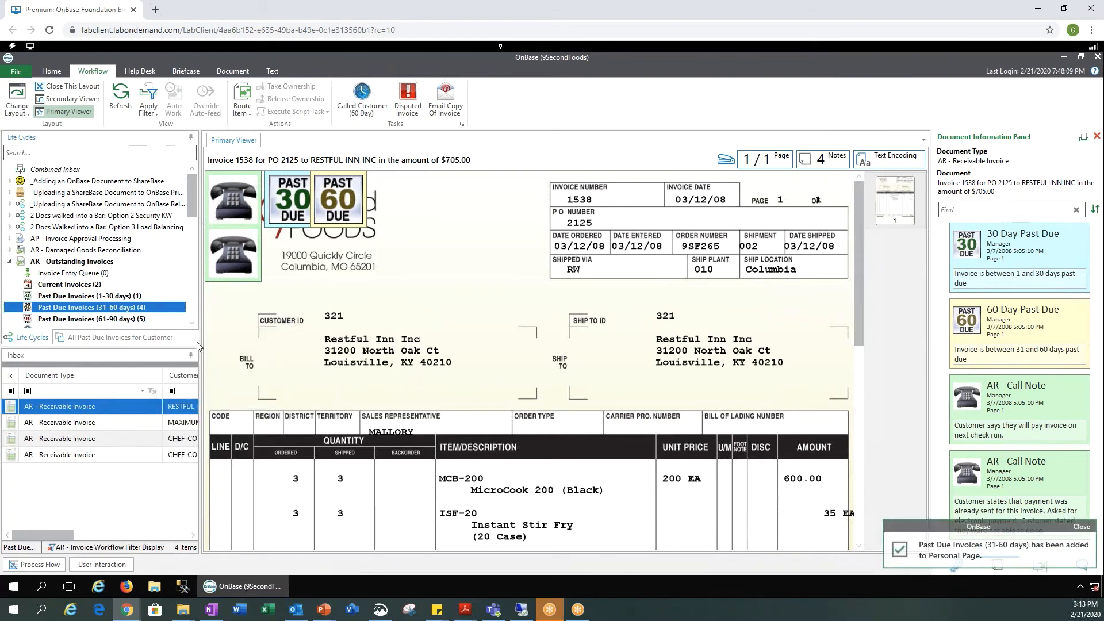
pyautogui.click(55, 72)
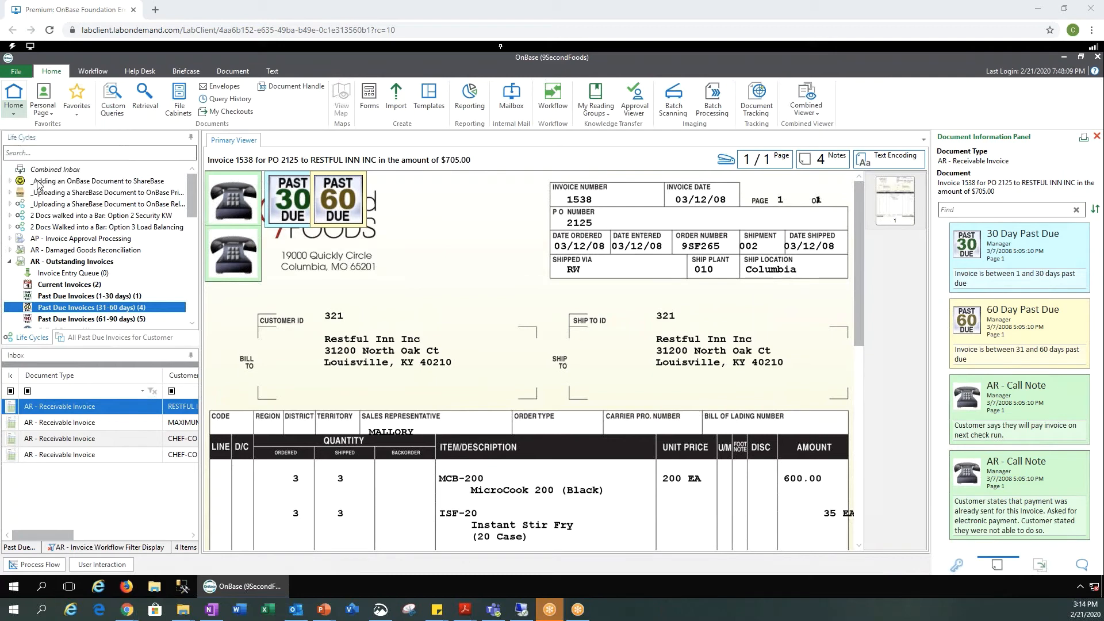
# Step: Open the AP - Document Search query from Custom Queries
pyautogui.click(114, 110)
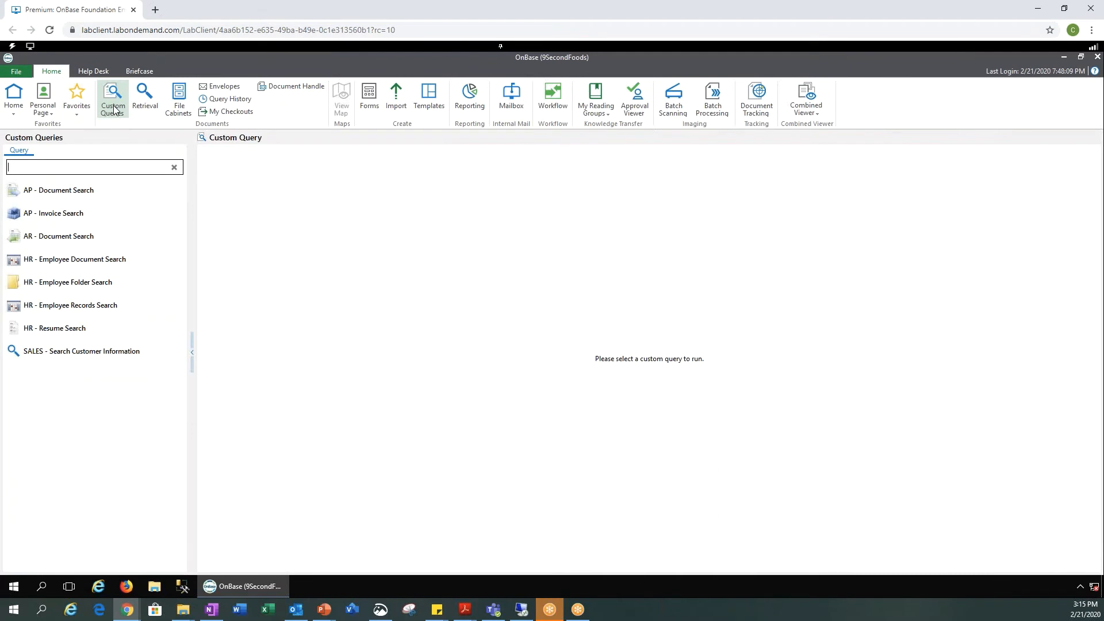
pyautogui.click(79, 193)
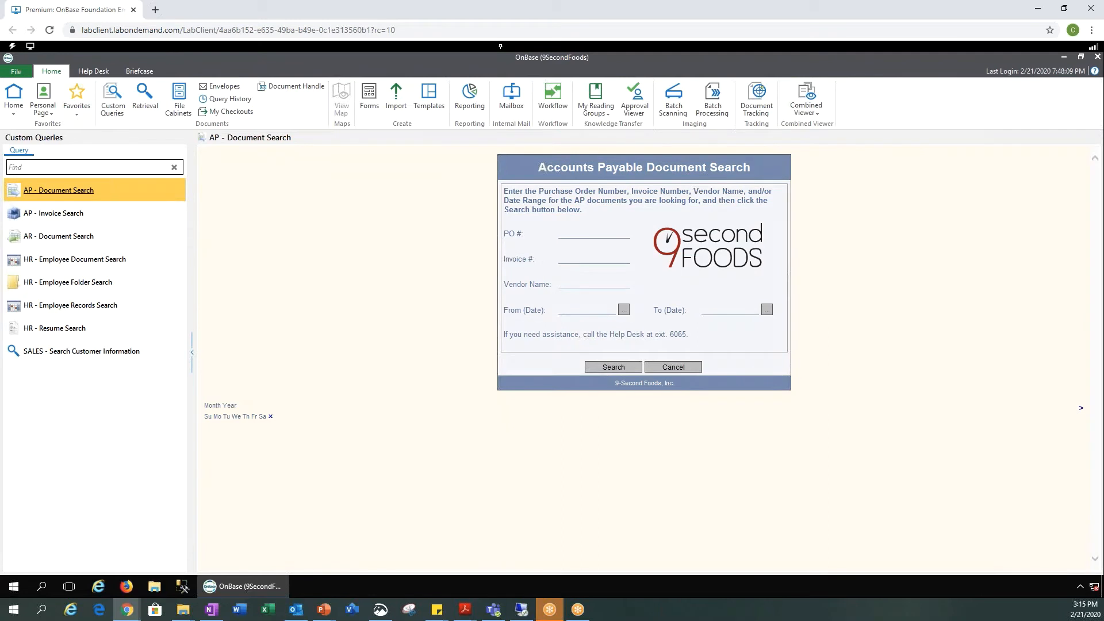
# Step: Search AP documents with PO # 123
pyautogui.click(571, 235)
pyautogui.write('123')
pyautogui.click(605, 370)
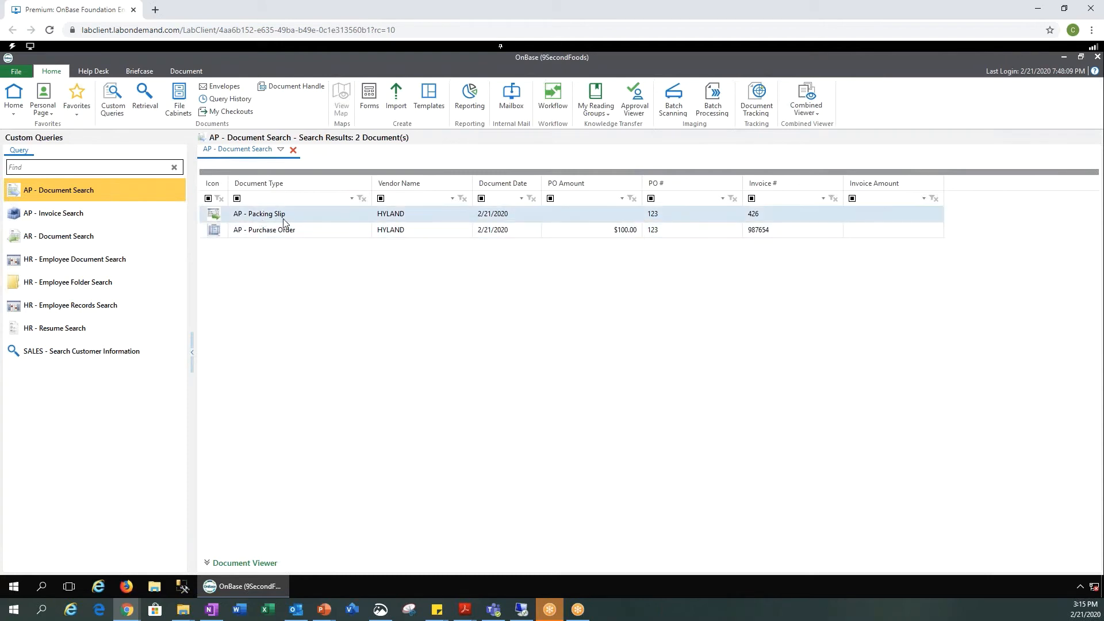
# Step: Select the AP - Purchase Order result and switch to the File Cabinets folder view
pyautogui.click(302, 235)
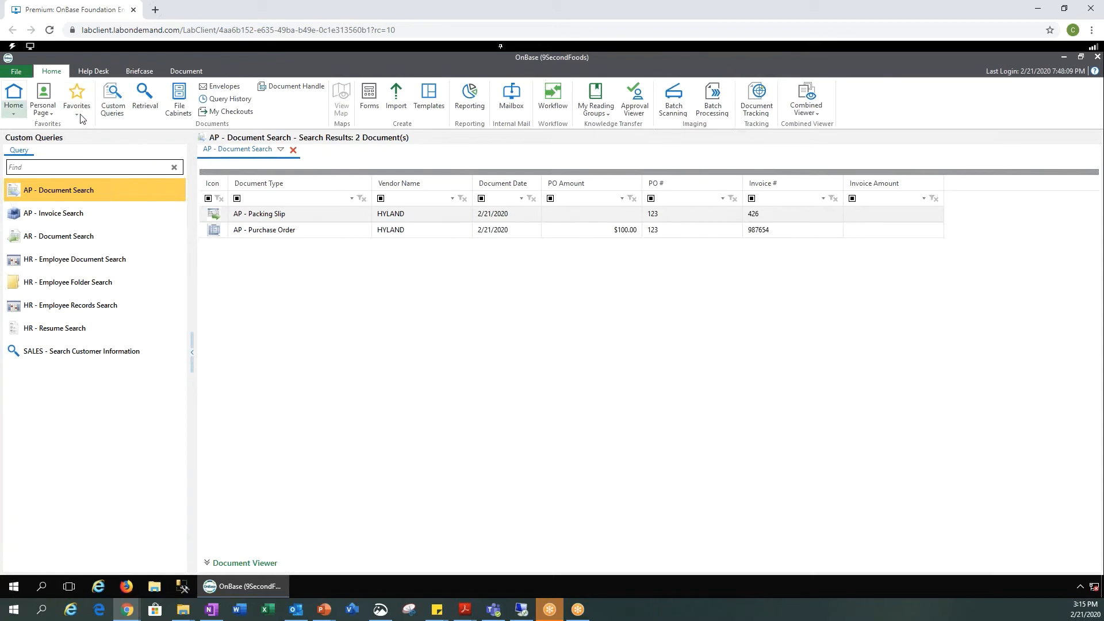
pyautogui.click(178, 103)
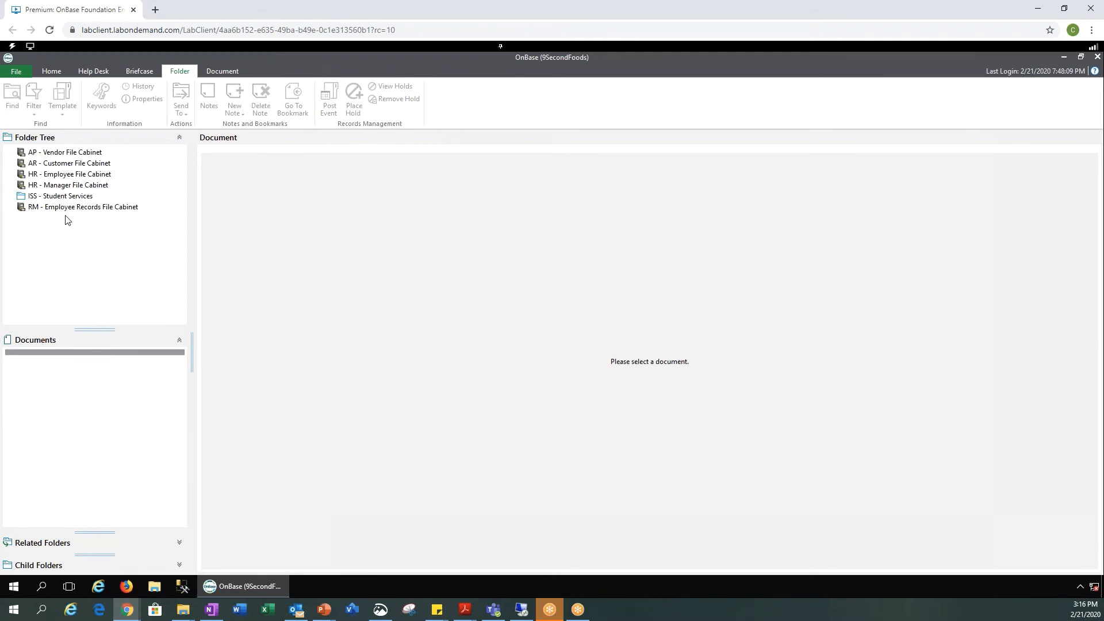
# Step: List the HR - Employee File Cabinet's folders and pick the first employee's folder
pyautogui.click(72, 177)
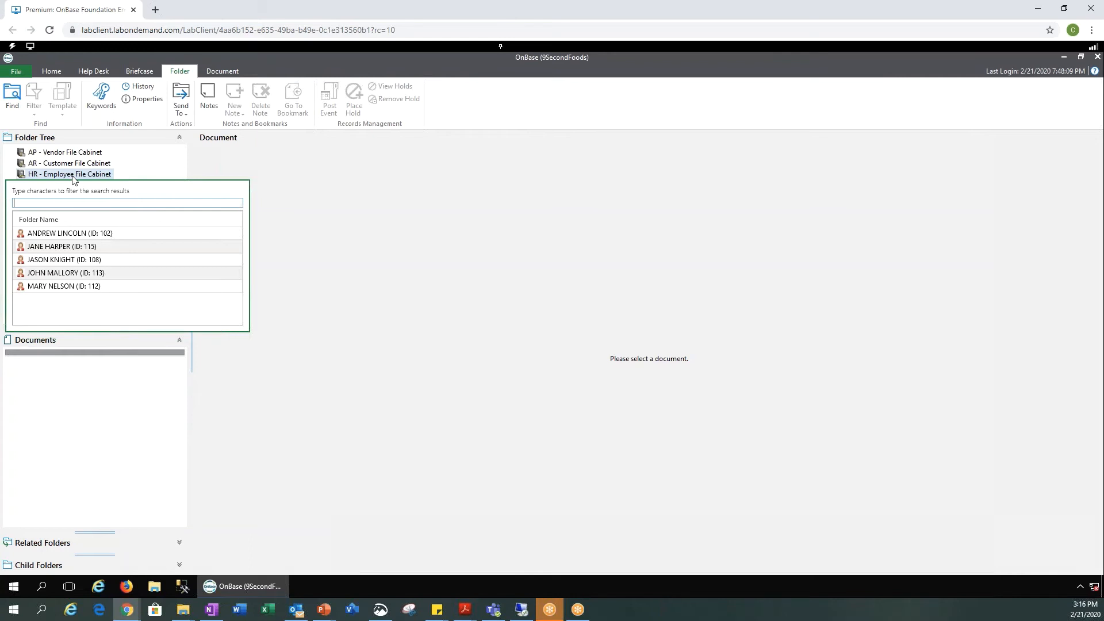
pyautogui.click(68, 236)
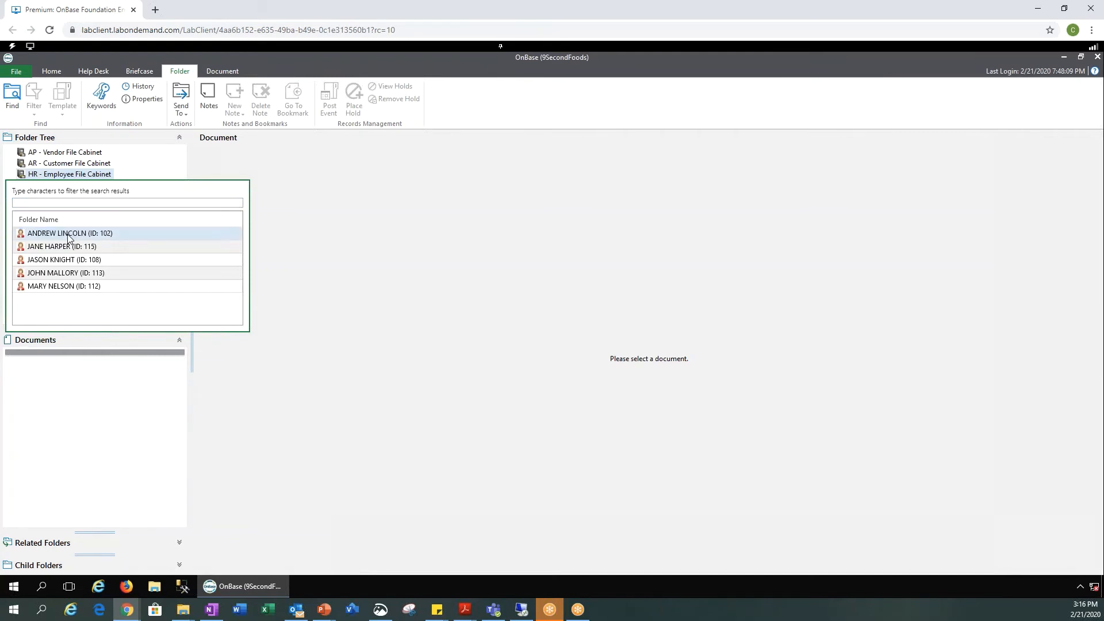
# Step: Open the first employee's folder and view its Employment Documents, showing the Emergency Contact Form
pyautogui.doubleClick(68, 236)
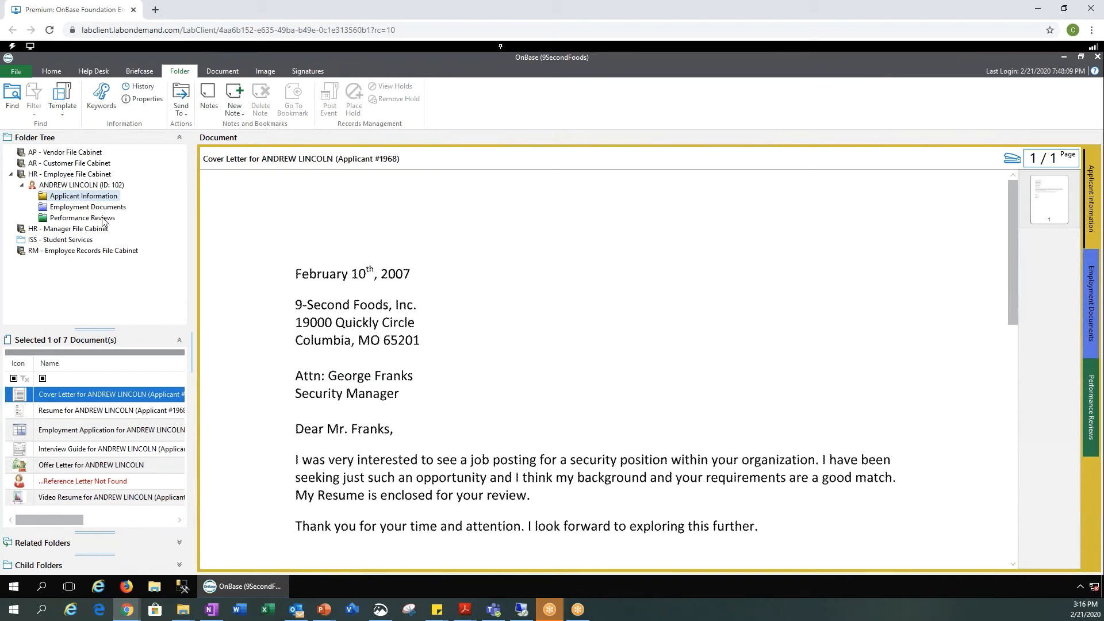
pyautogui.click(86, 201)
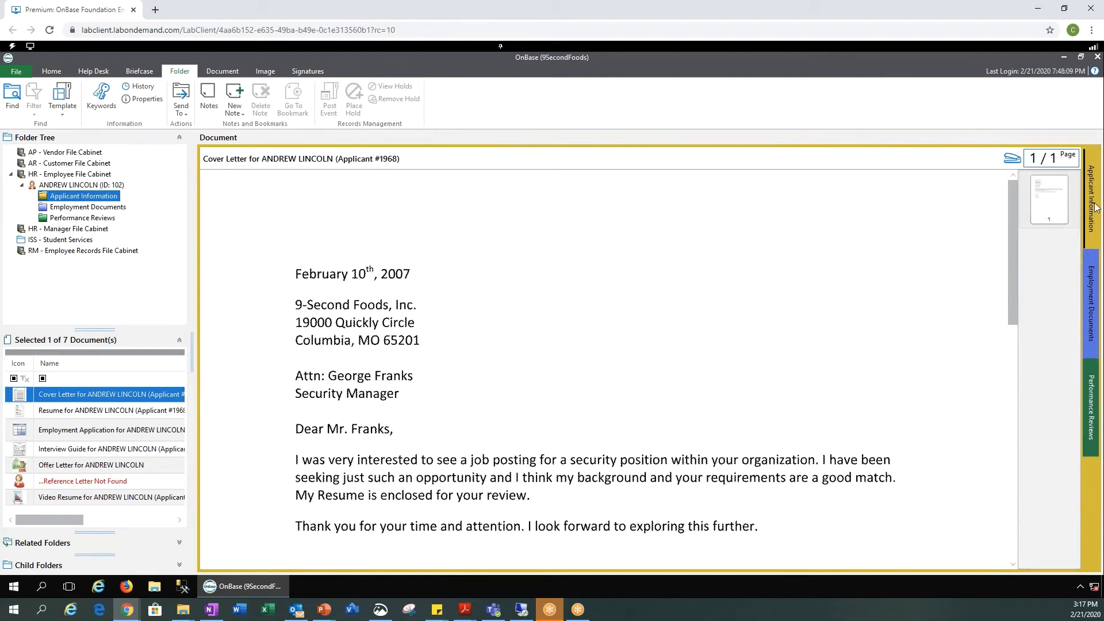
pyautogui.click(96, 209)
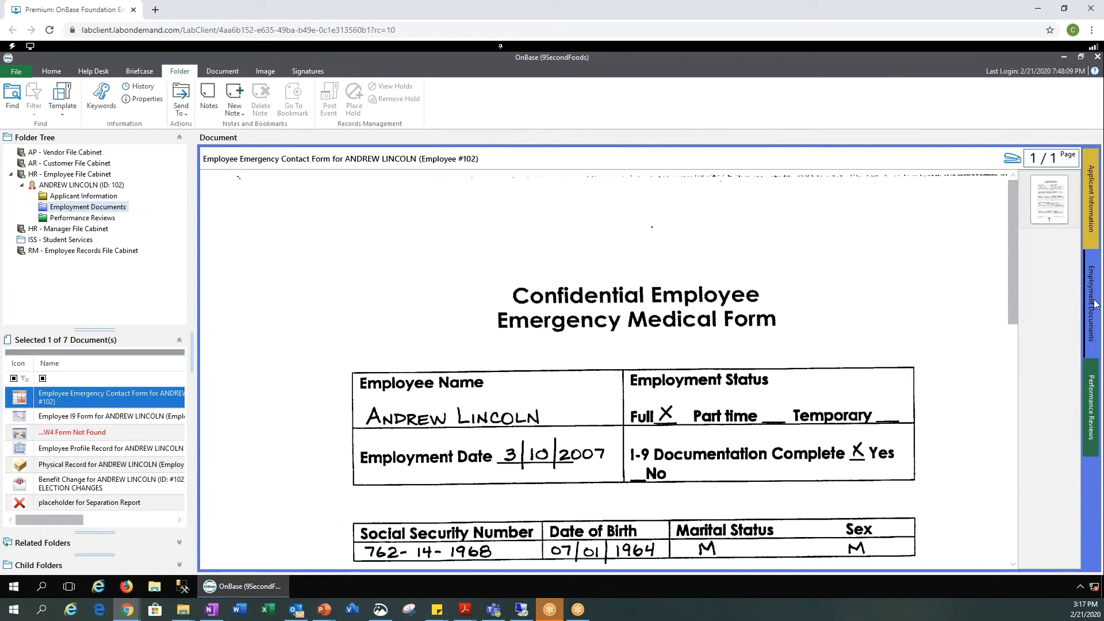
# Step: View the employee's 2008 performance review, then their Applicant Information Cover Letter
pyautogui.click(1090, 404)
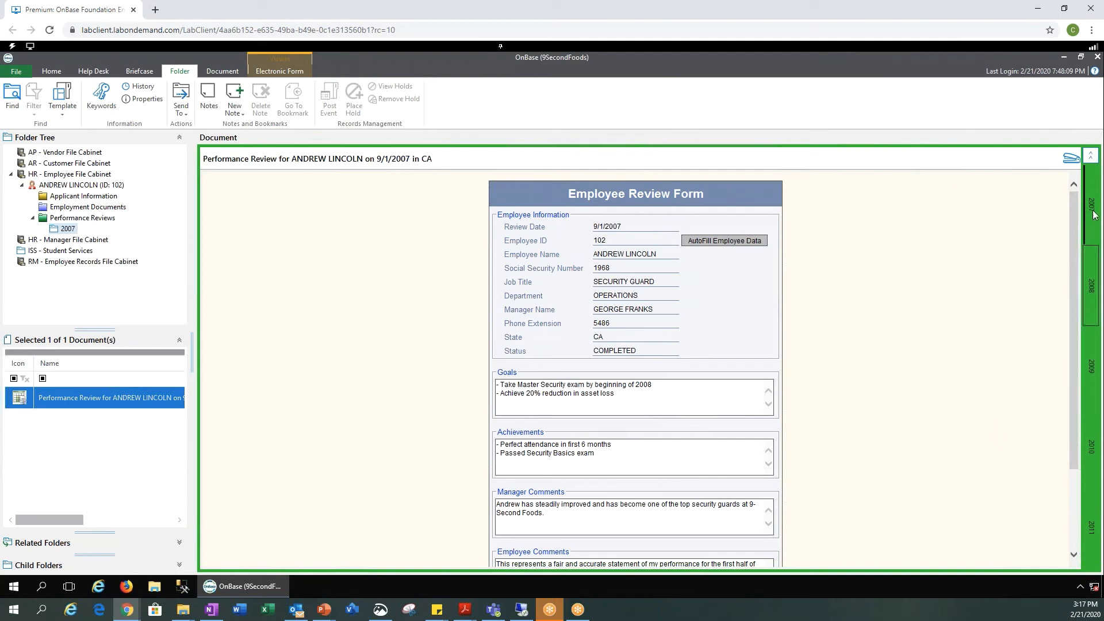
pyautogui.click(1094, 289)
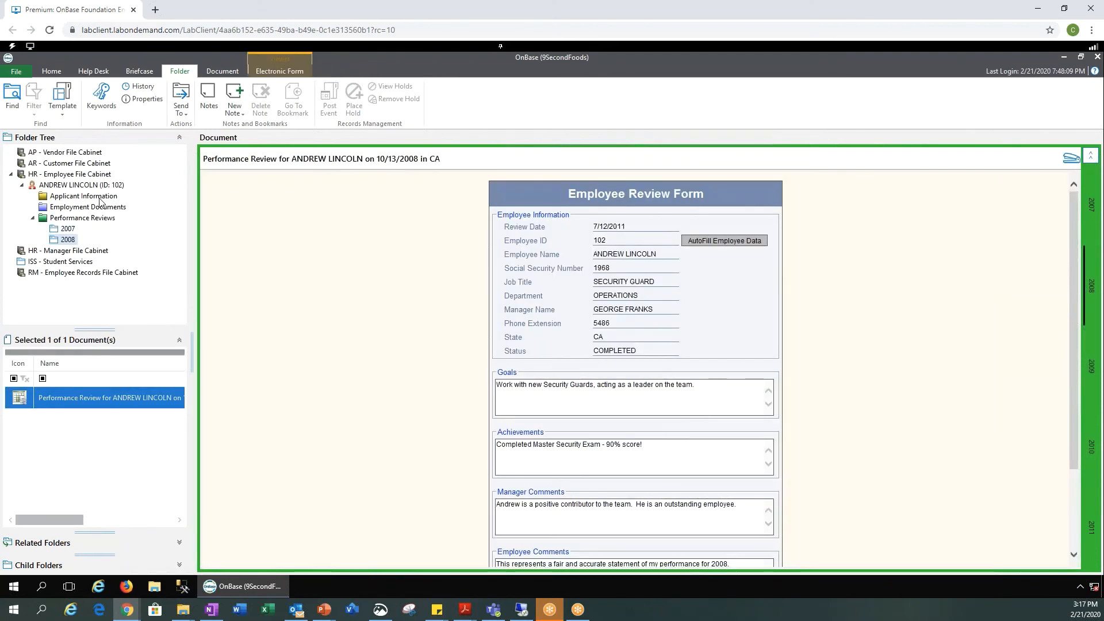
pyautogui.click(84, 196)
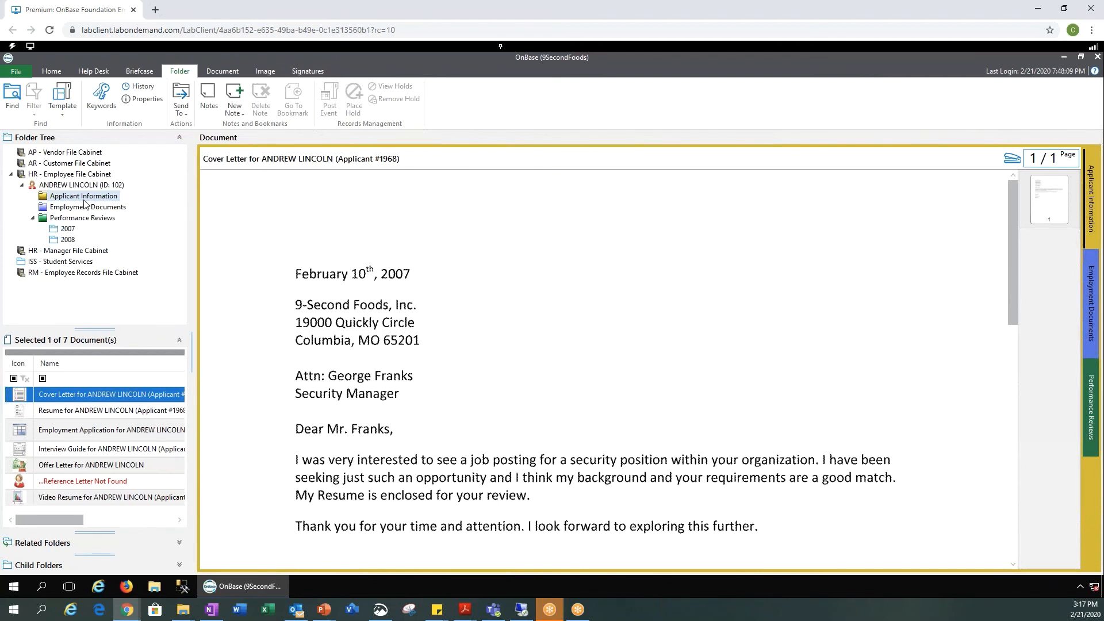
# Step: View the Cover Letter and Reference Letter, then open the Offer Letter, which errors
pyautogui.click(94, 401)
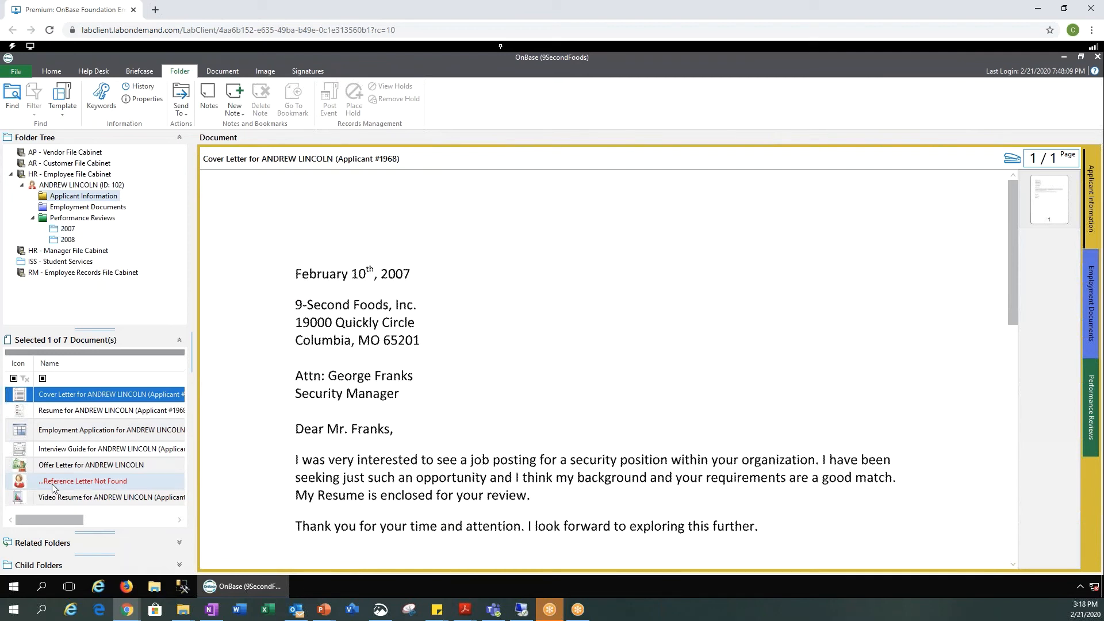
pyautogui.click(95, 482)
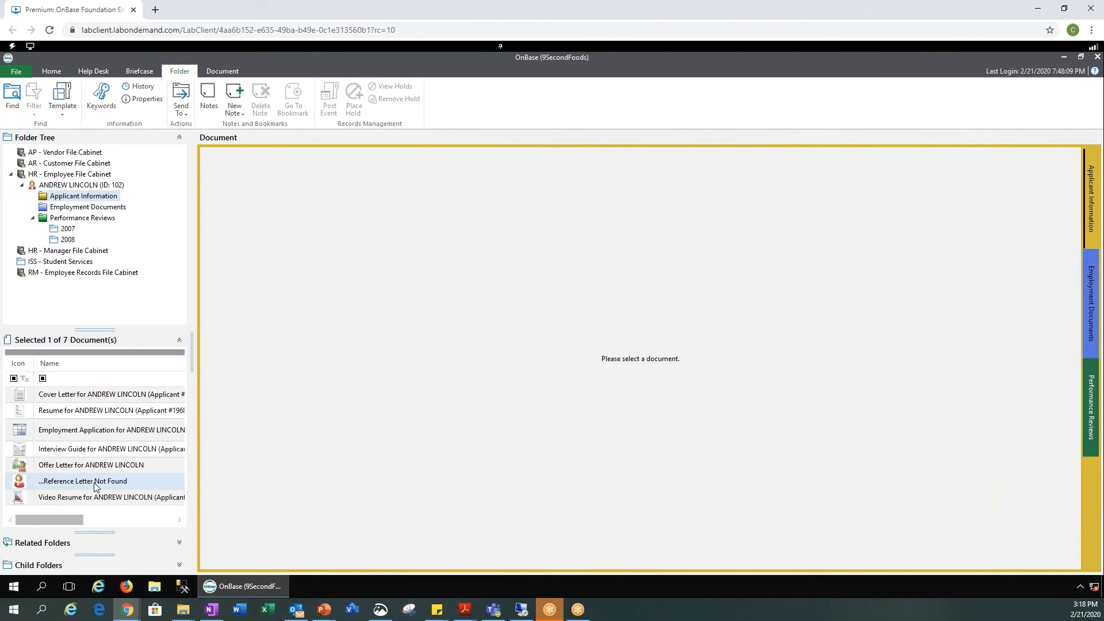
pyautogui.click(96, 465)
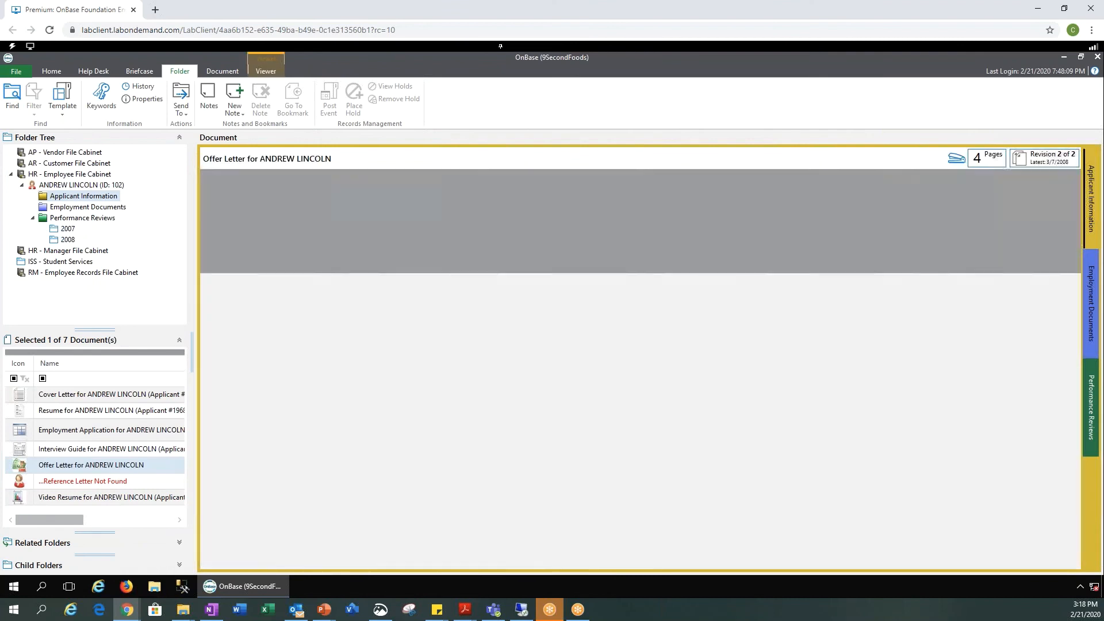
pyautogui.click(100, 460)
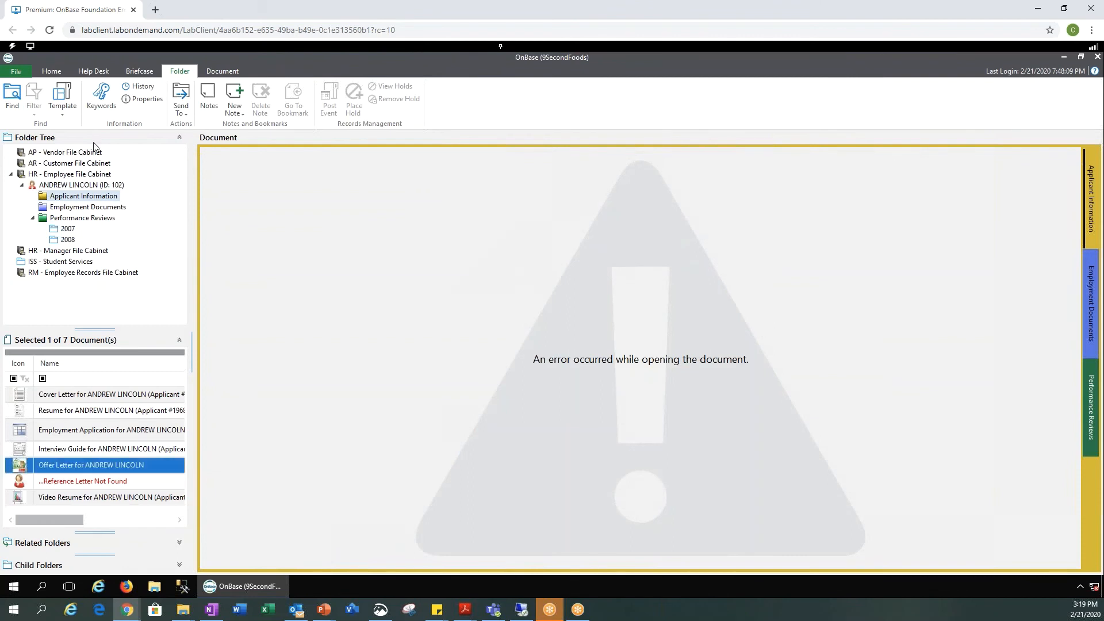
# Step: Return to the Home ribbon and open the Reporting Dashboards gallery
pyautogui.click(52, 71)
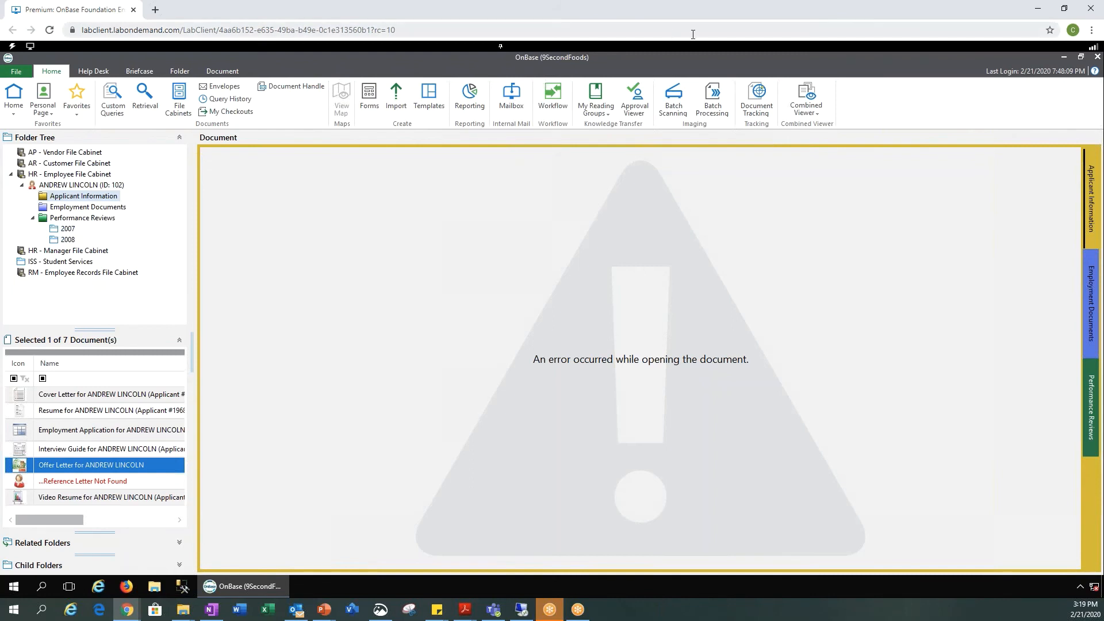
pyautogui.click(475, 109)
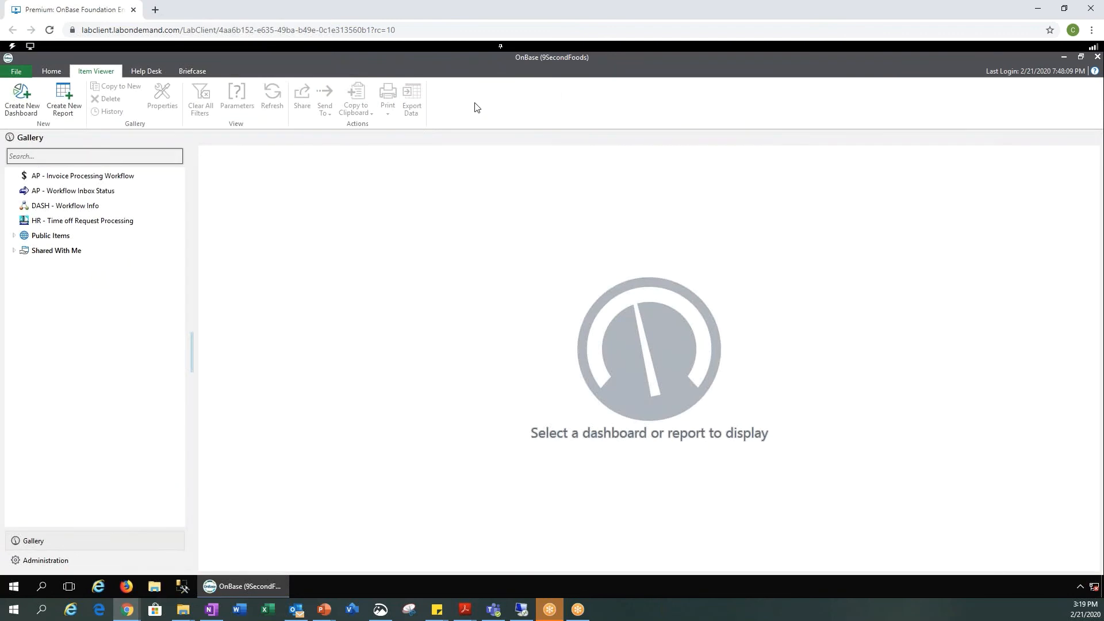
# Step: Open the AP - Invoice Processing Workflow dashboard and send it to the Personal Page
pyautogui.doubleClick(94, 177)
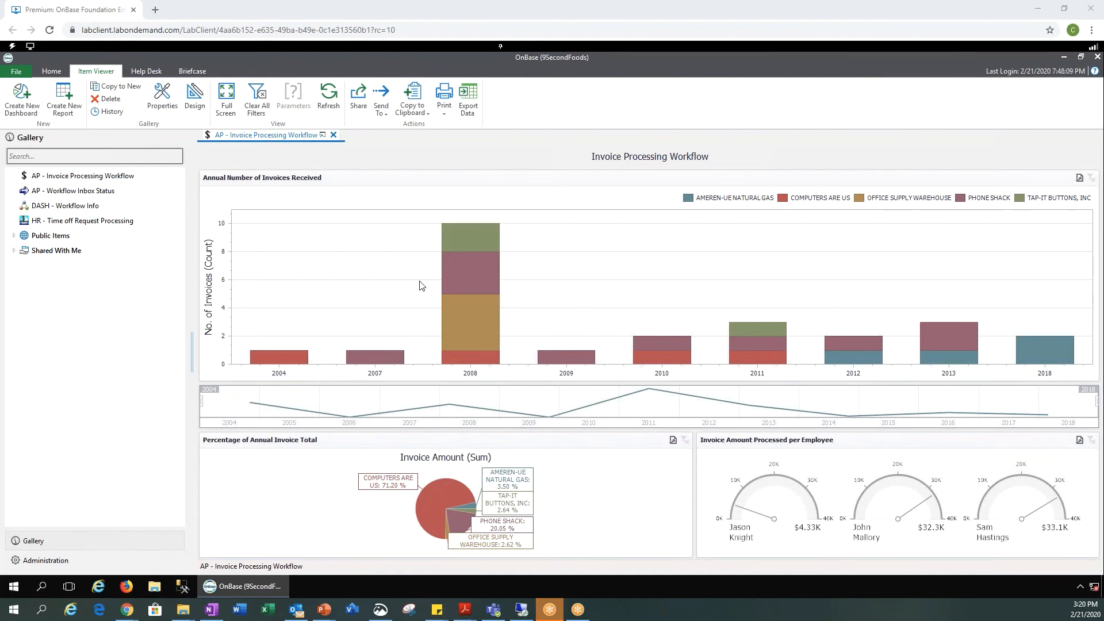
pyautogui.click(75, 191)
pyautogui.click(335, 112)
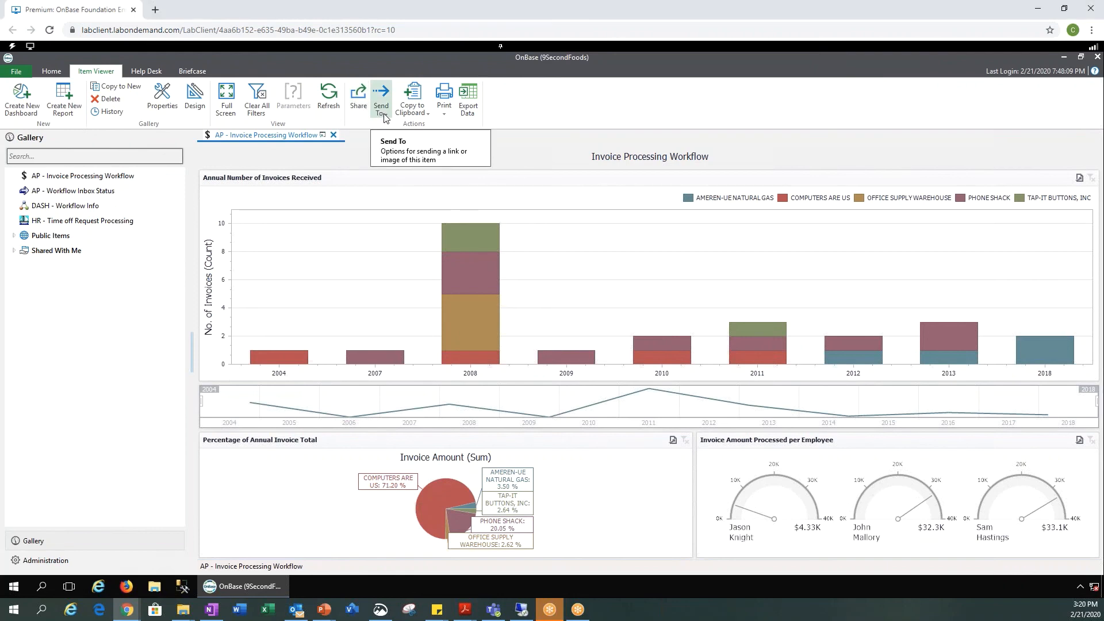
pyautogui.click(384, 117)
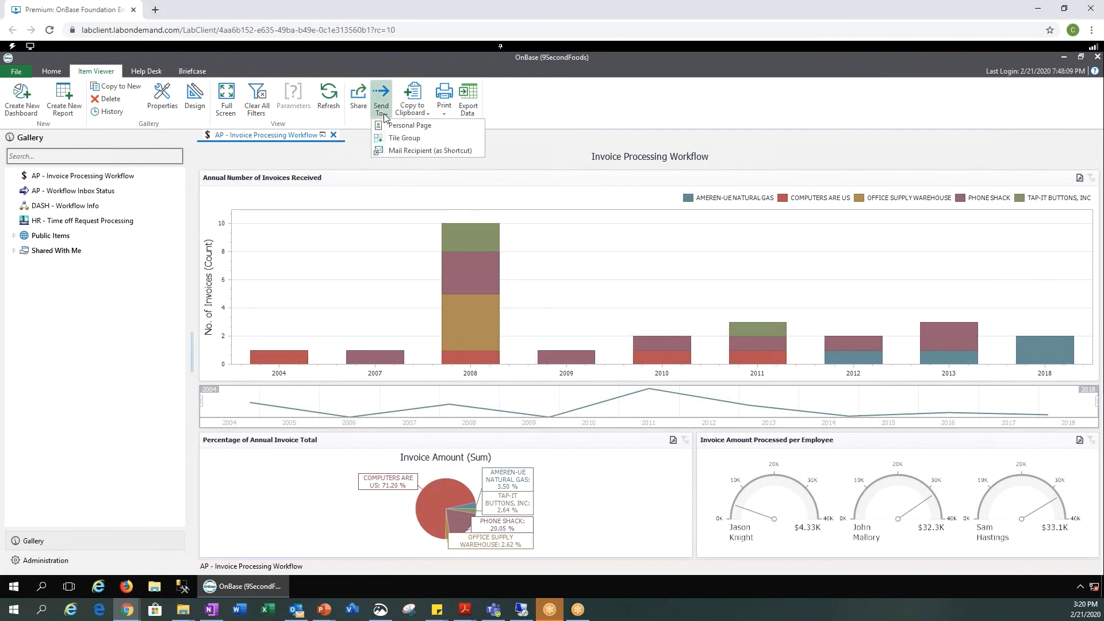
pyautogui.click(418, 128)
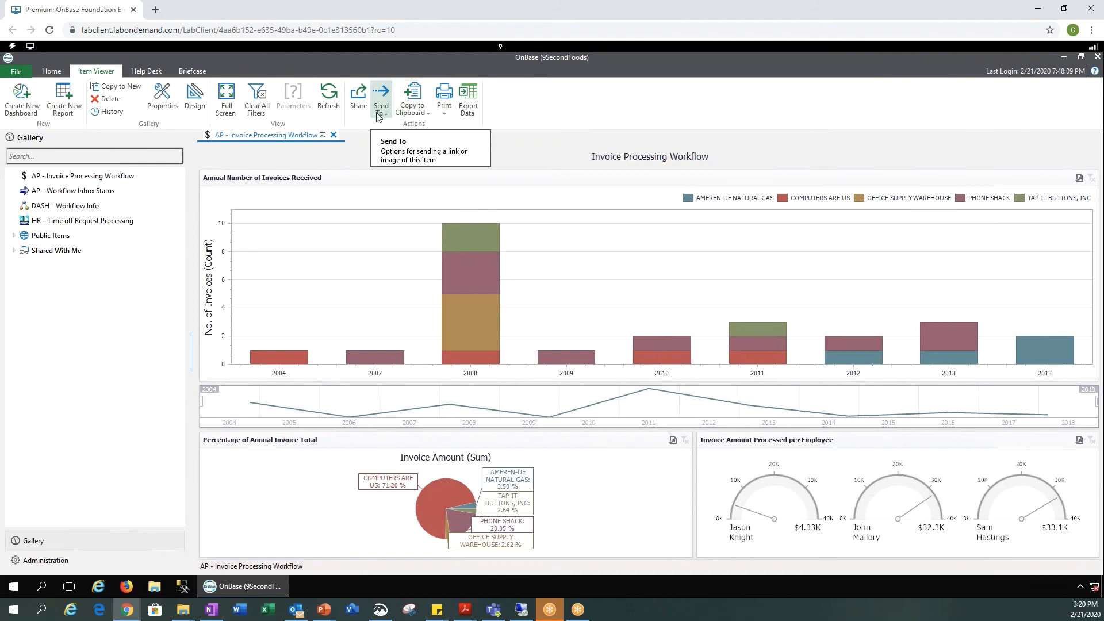
# Step: On the Personal Page, move the invoice dashboard tile top-right and Past Due Invoices (31-60 days) beside Benefit Change
pyautogui.click(52, 71)
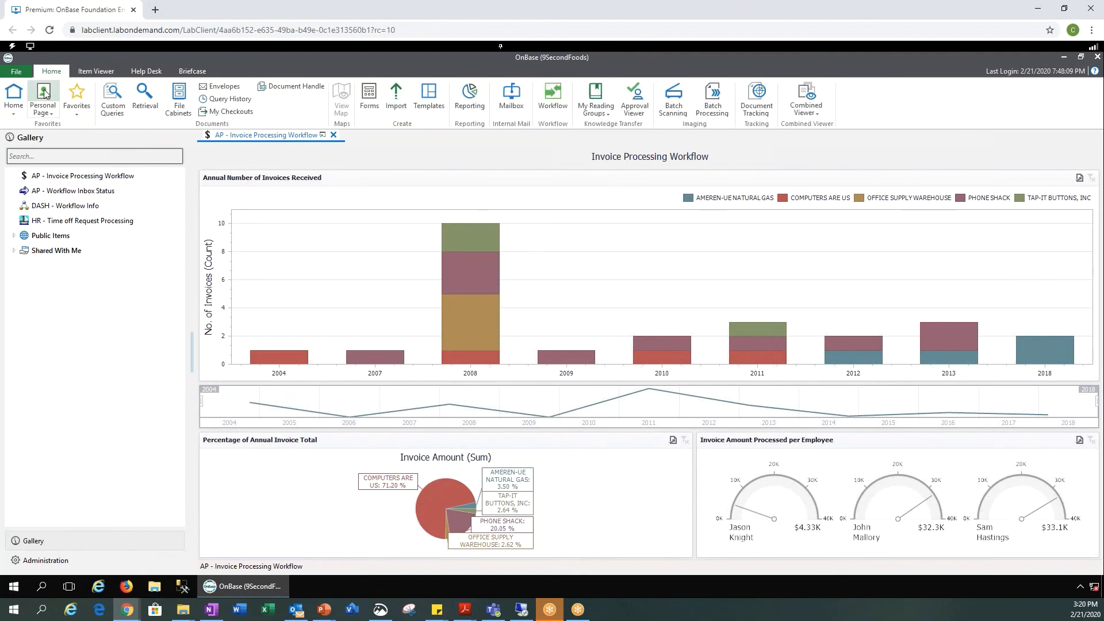
pyautogui.click(45, 94)
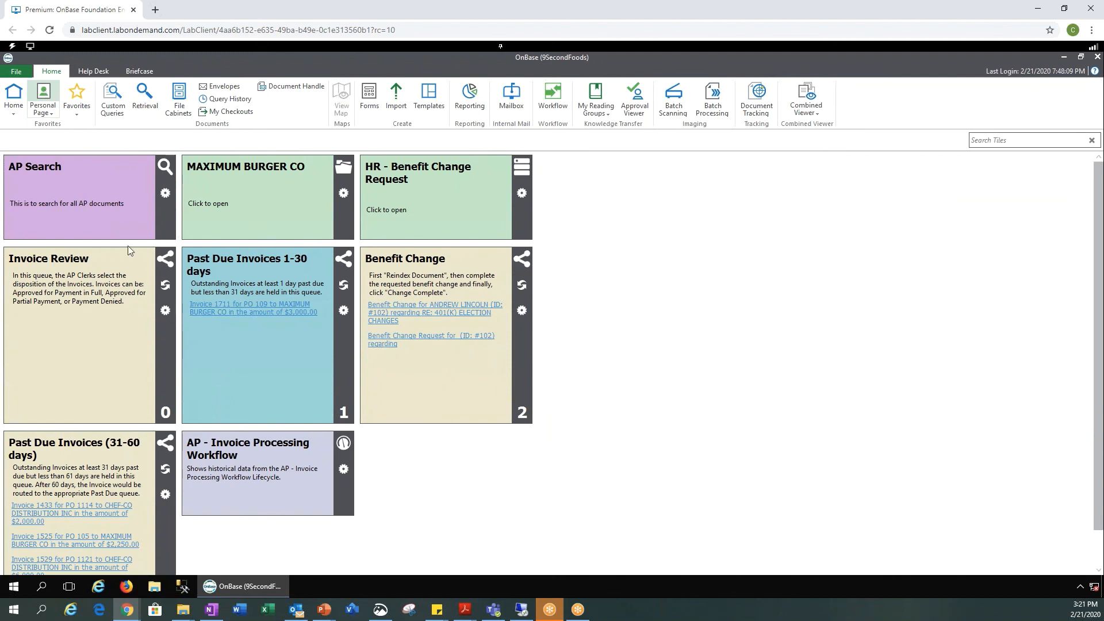
pyautogui.moveTo(273, 494); pyautogui.dragTo(629, 214)
pyautogui.moveTo(63, 455); pyautogui.dragTo(636, 302)
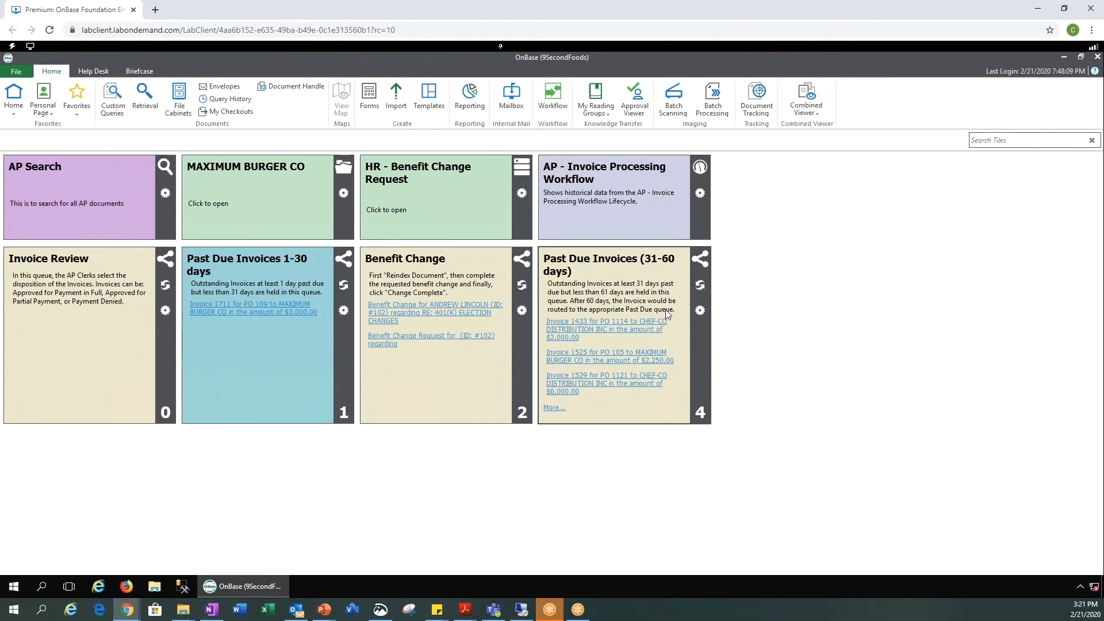
# Step: Set the Past Due Invoices (31-60 days) tile colour to salmon, then open its Pick Color menu
pyautogui.click(702, 313)
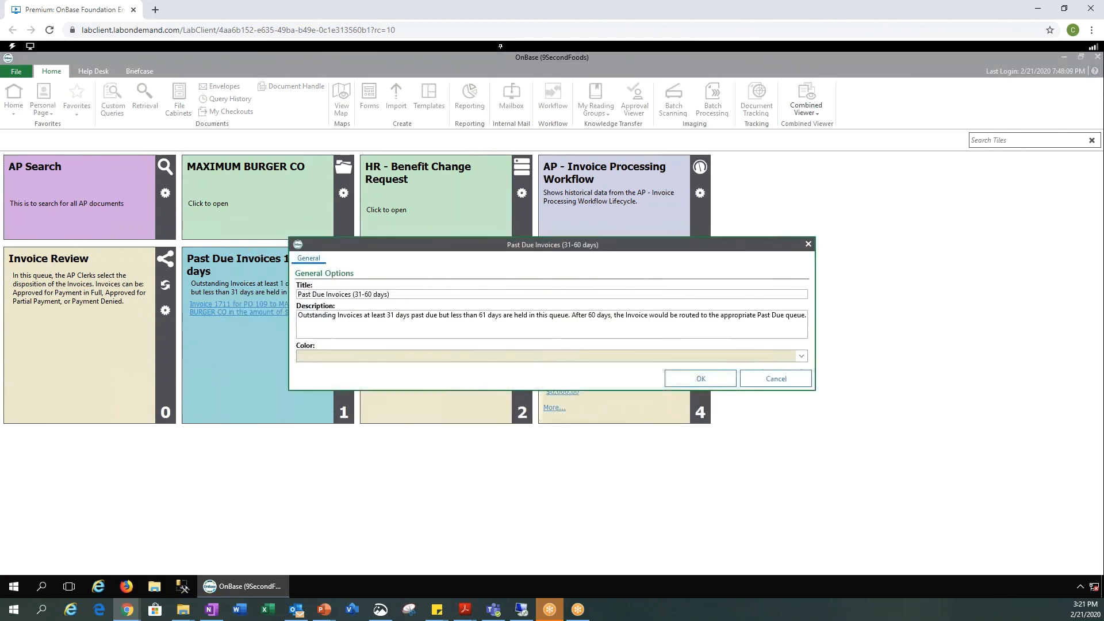
pyautogui.click(802, 356)
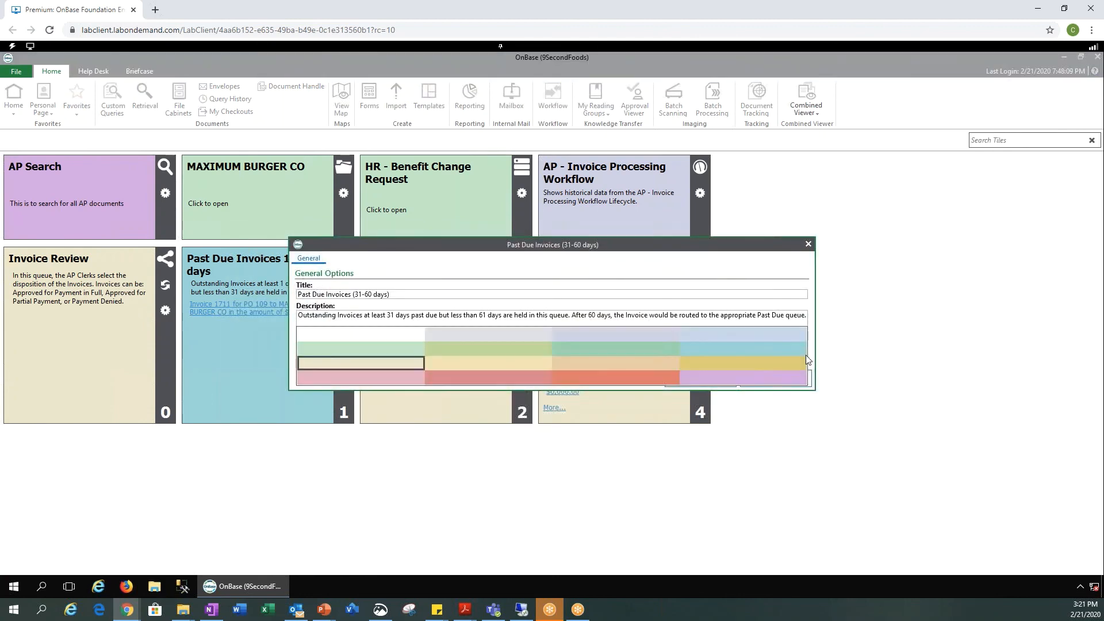
pyautogui.click(660, 378)
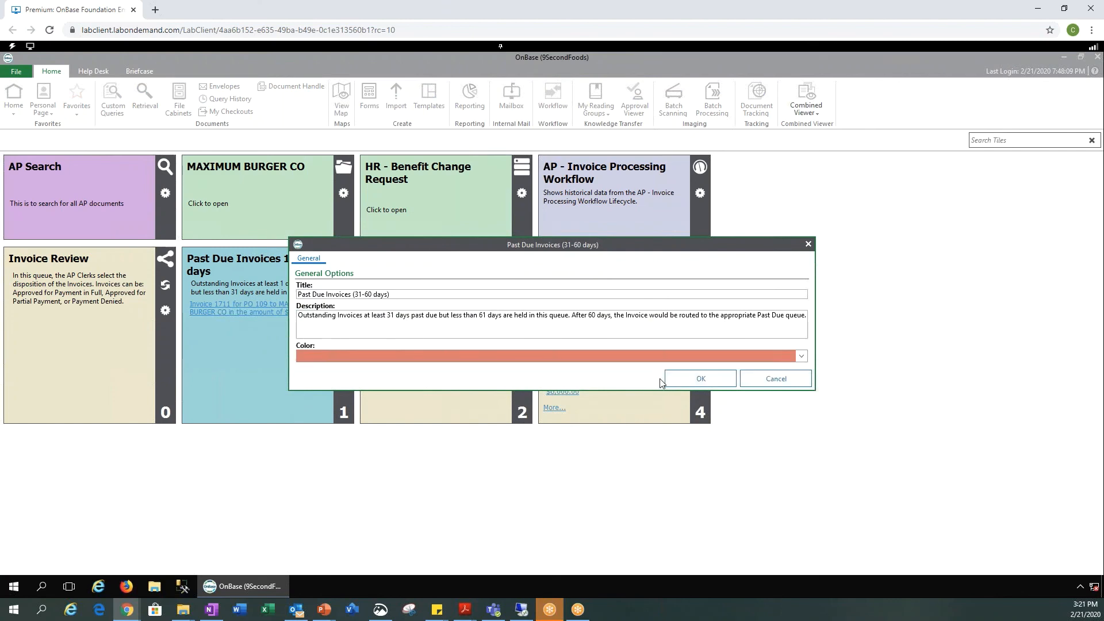
pyautogui.click(728, 386)
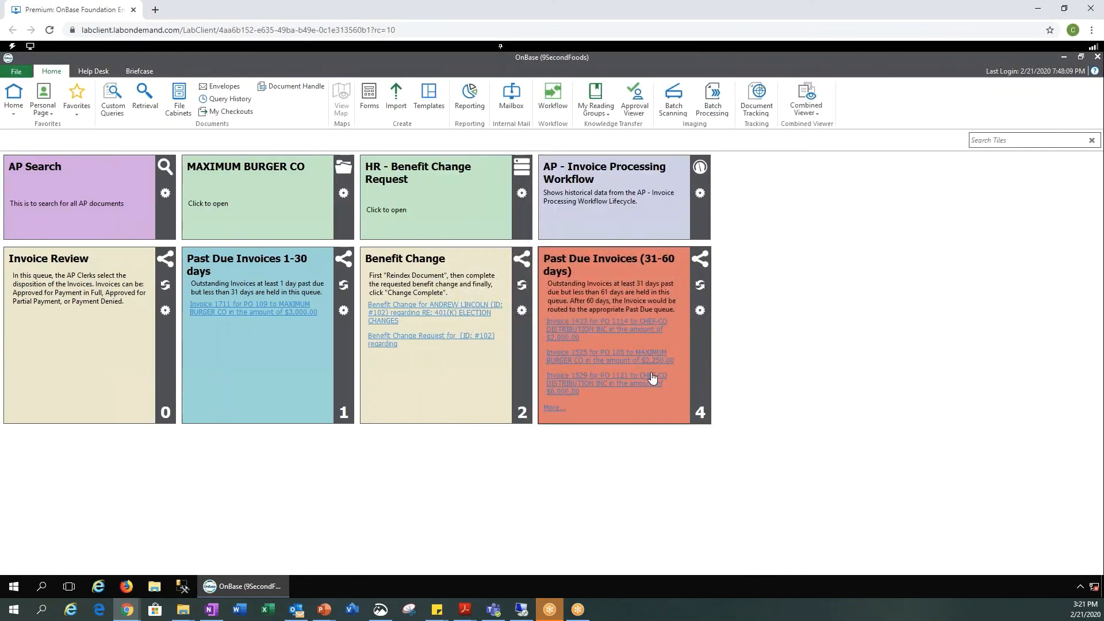
pyautogui.rightClick(613, 410)
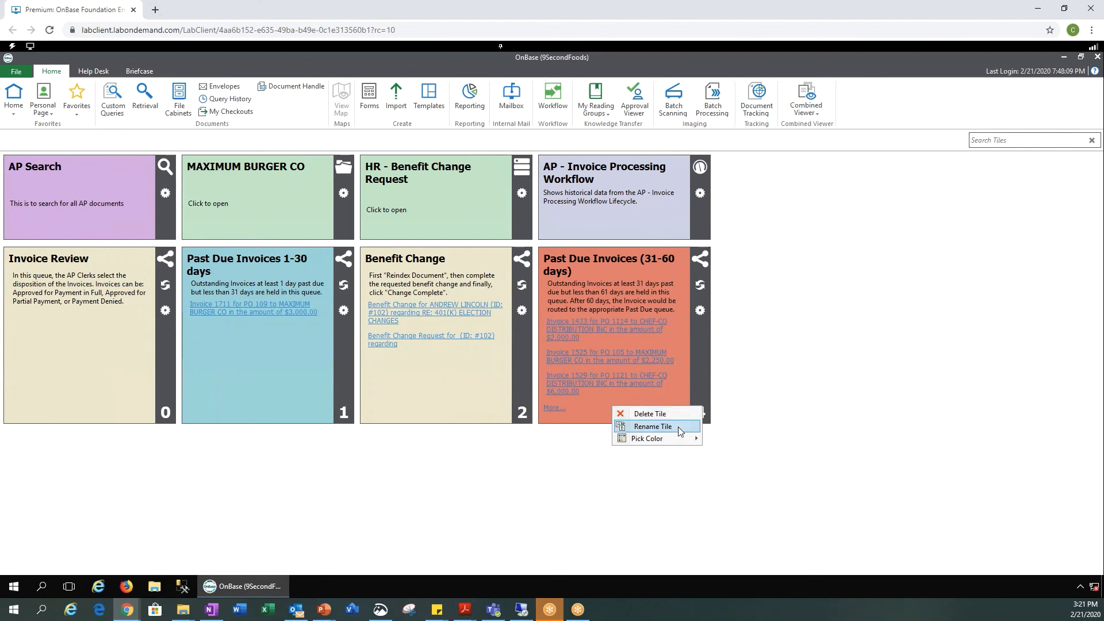
pyautogui.moveTo(683, 439)
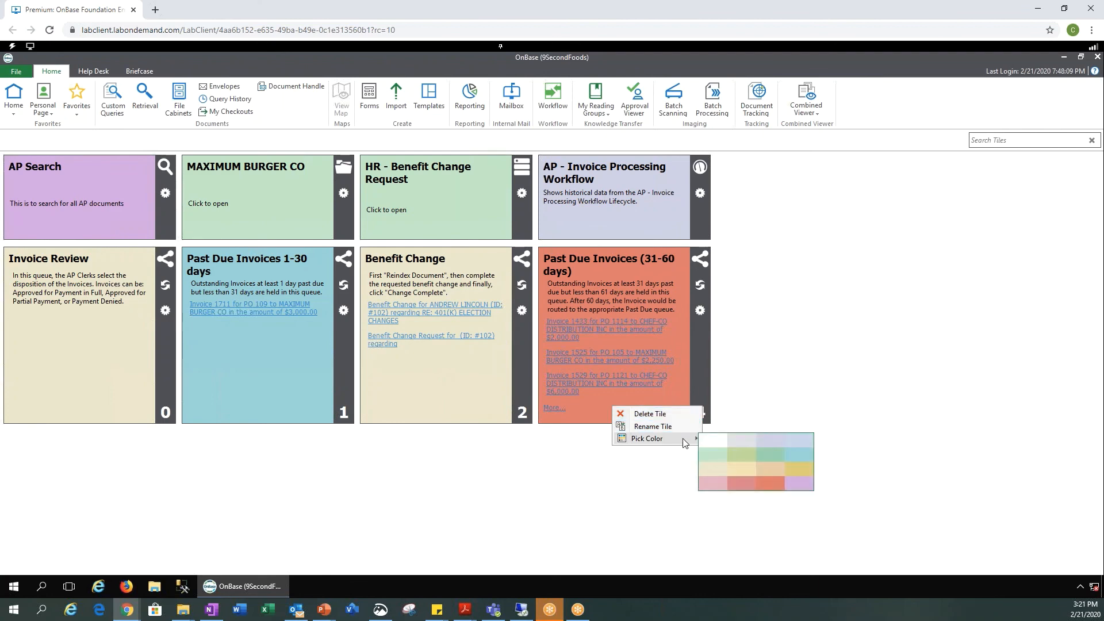
pyautogui.click(679, 386)
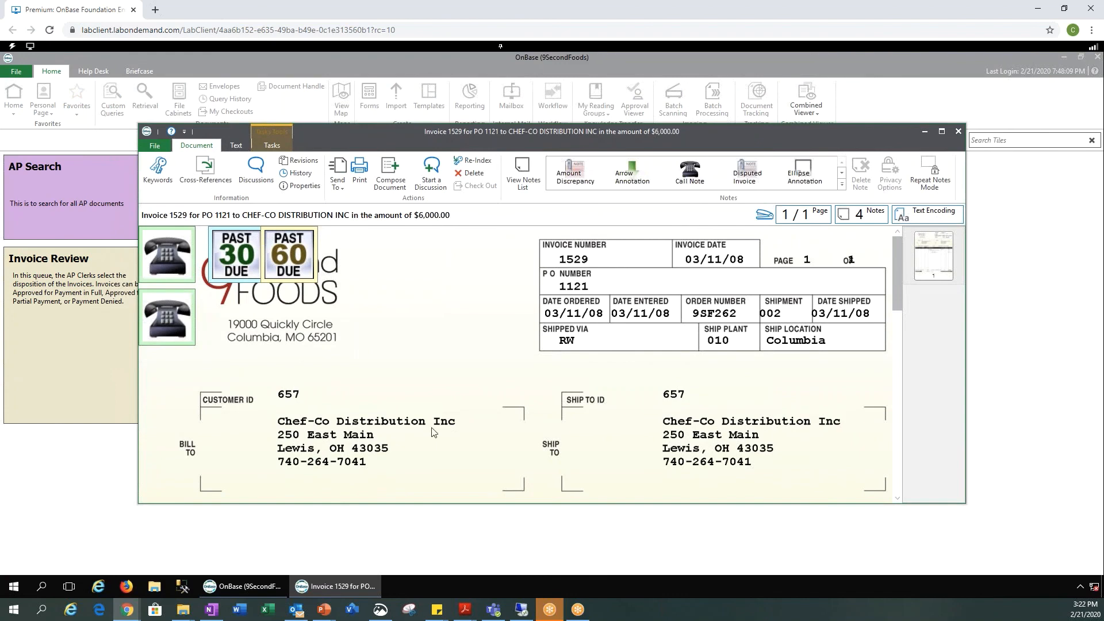
pyautogui.click(958, 131)
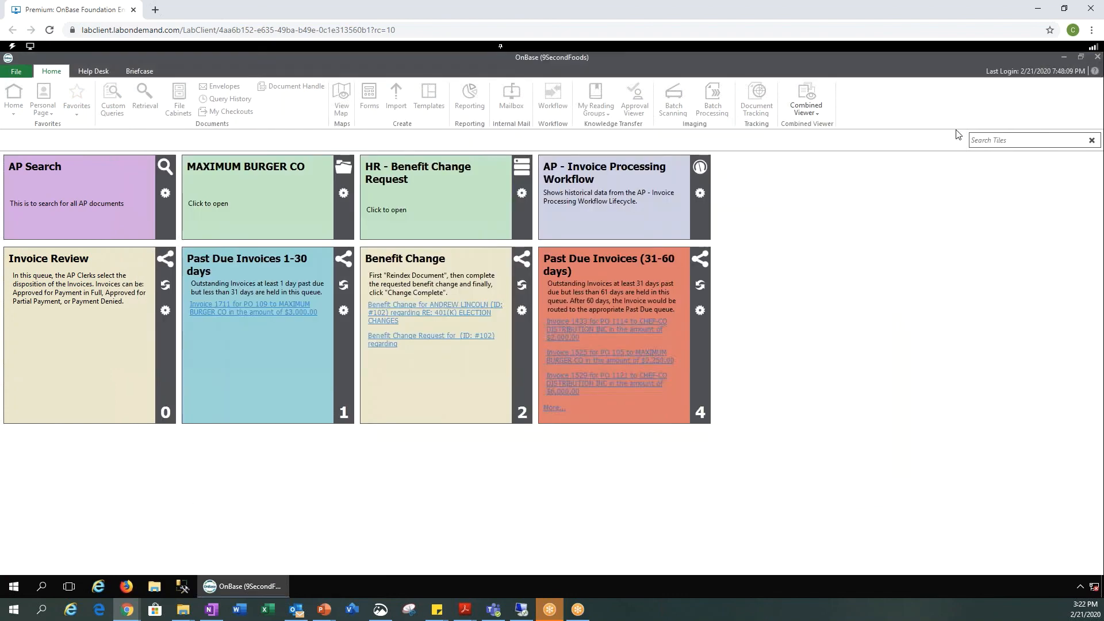